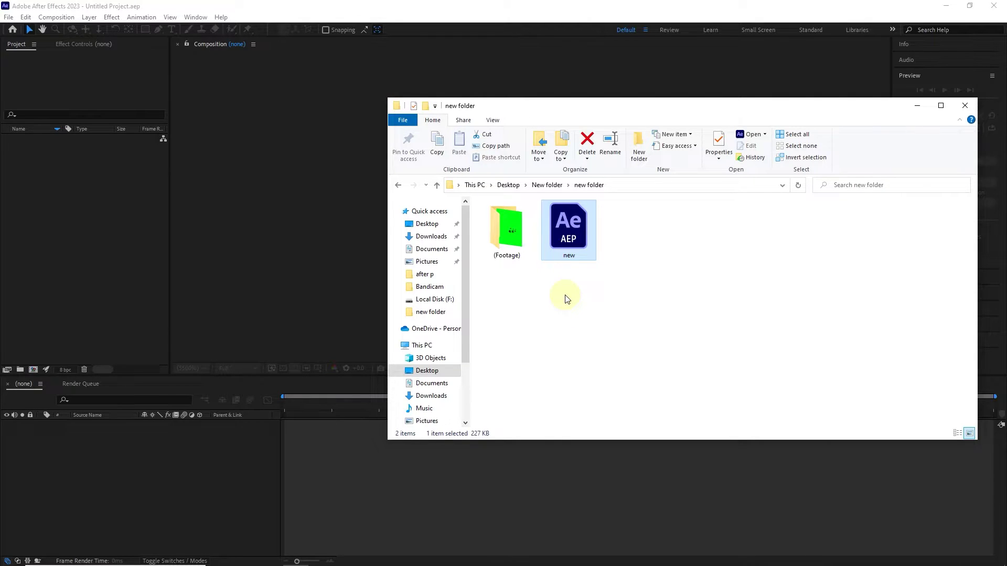
Step: Open the new.aep project from the new folder in After Effects
click(262, 455)
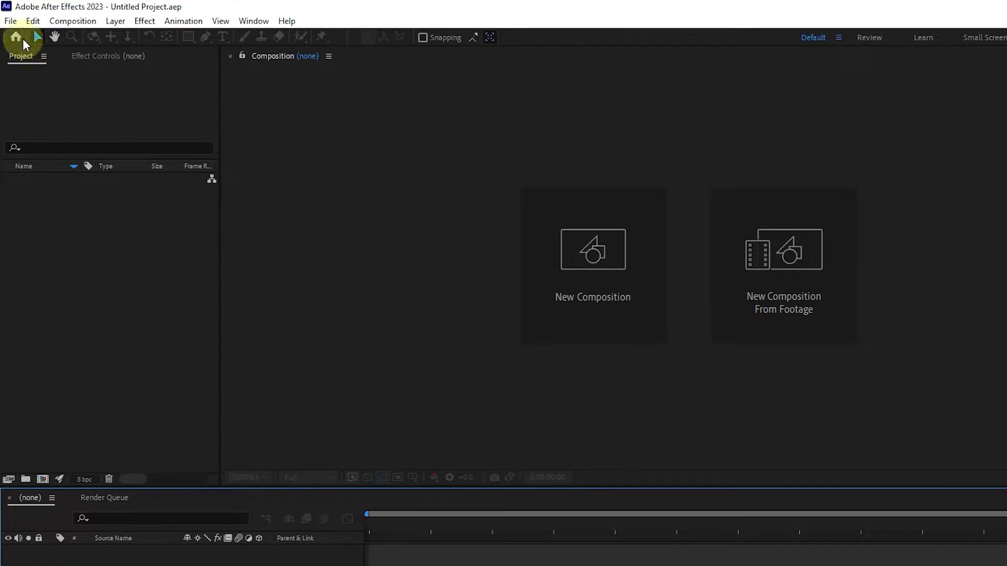
click(8, 18)
click(62, 53)
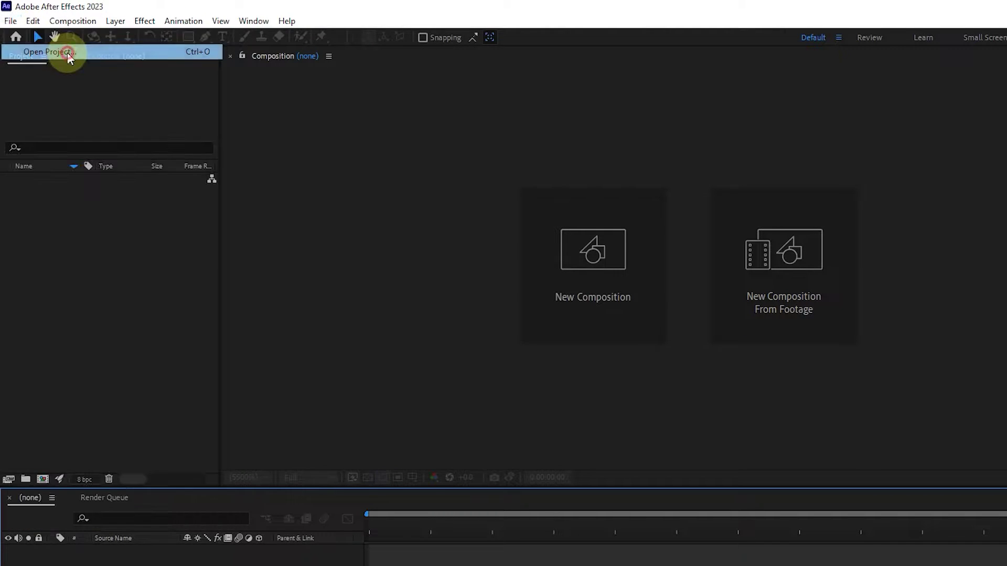
click(331, 126)
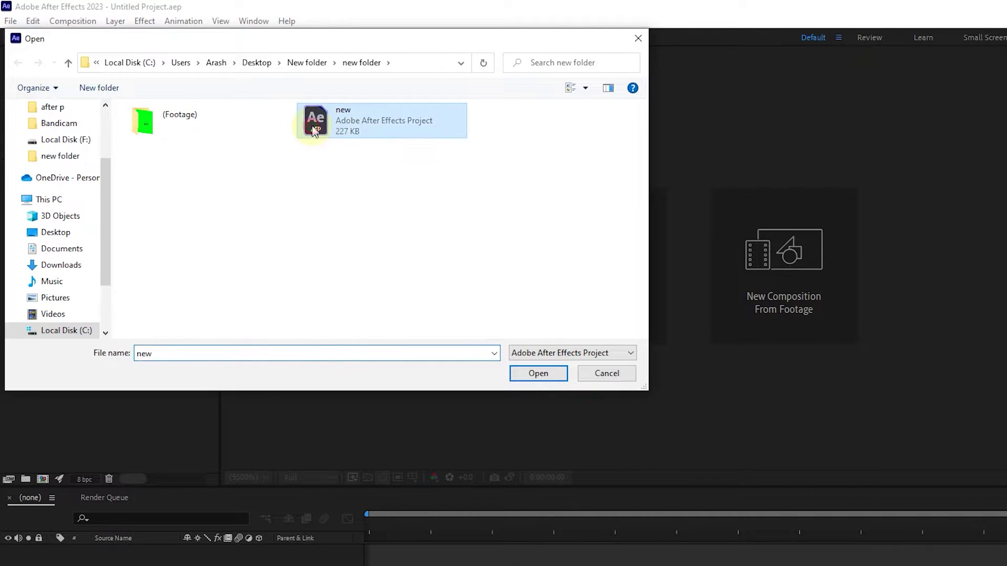
click(531, 374)
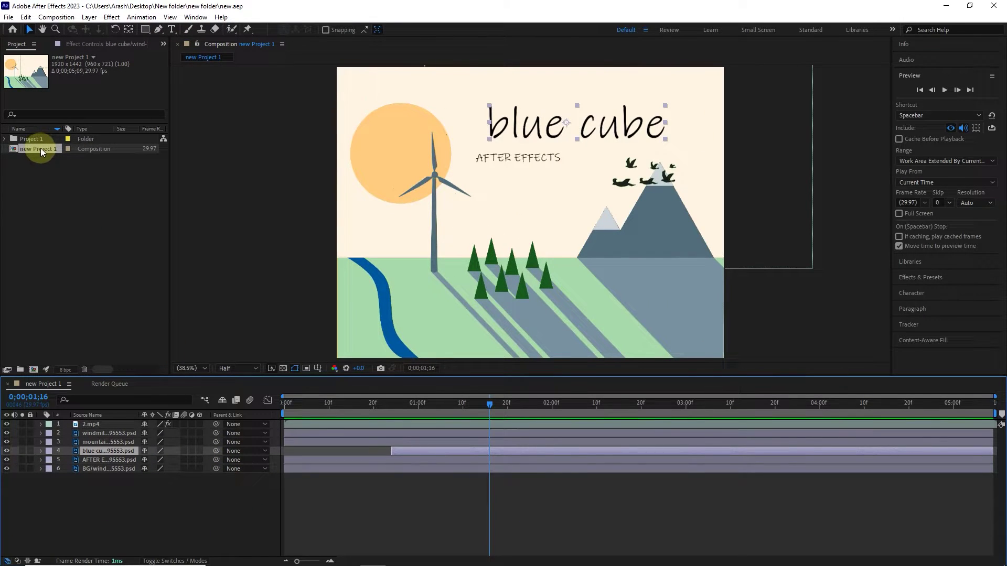
click(5, 138)
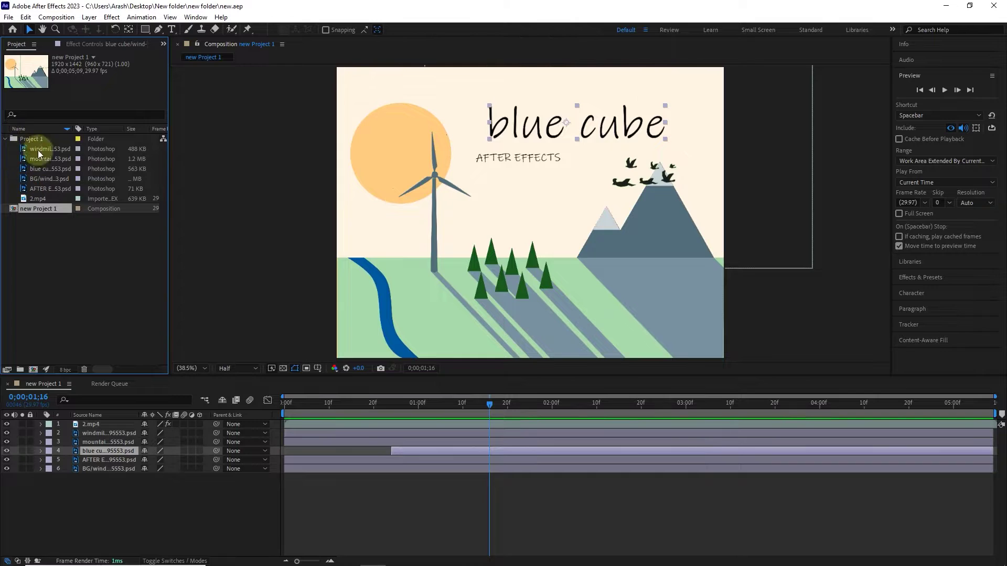
click(5, 139)
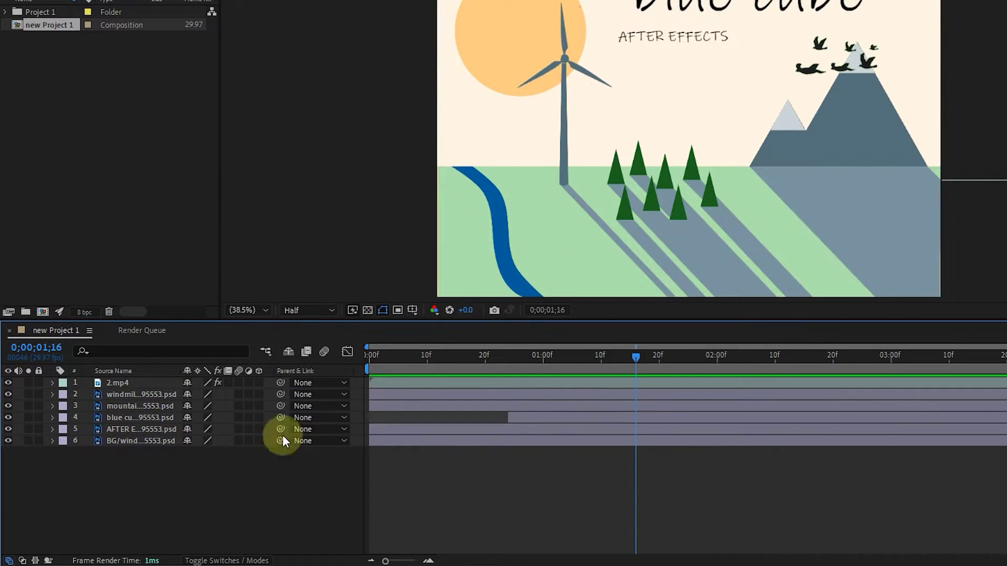
click(115, 383)
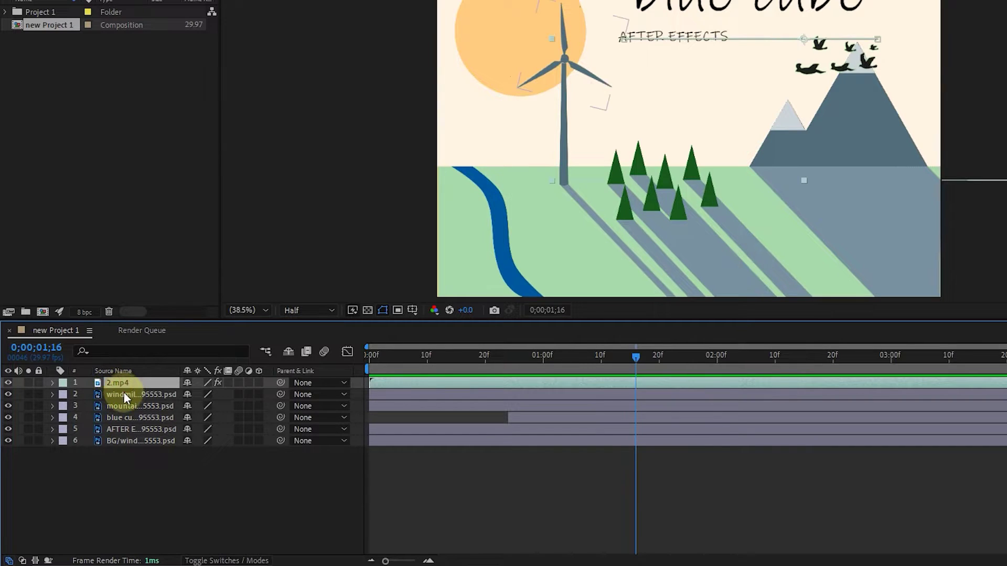
click(125, 394)
click(128, 407)
click(130, 417)
click(131, 429)
click(147, 441)
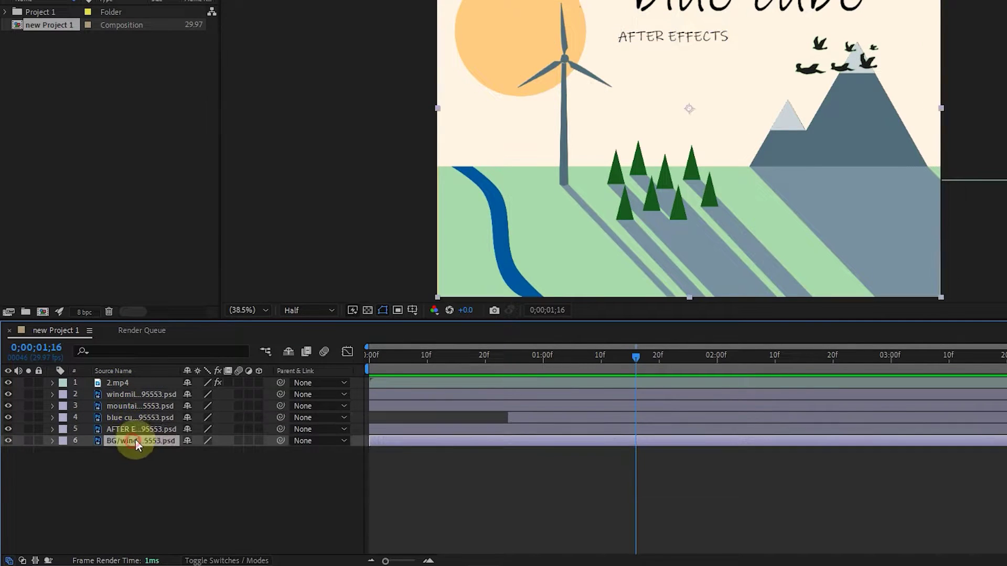
click(122, 382)
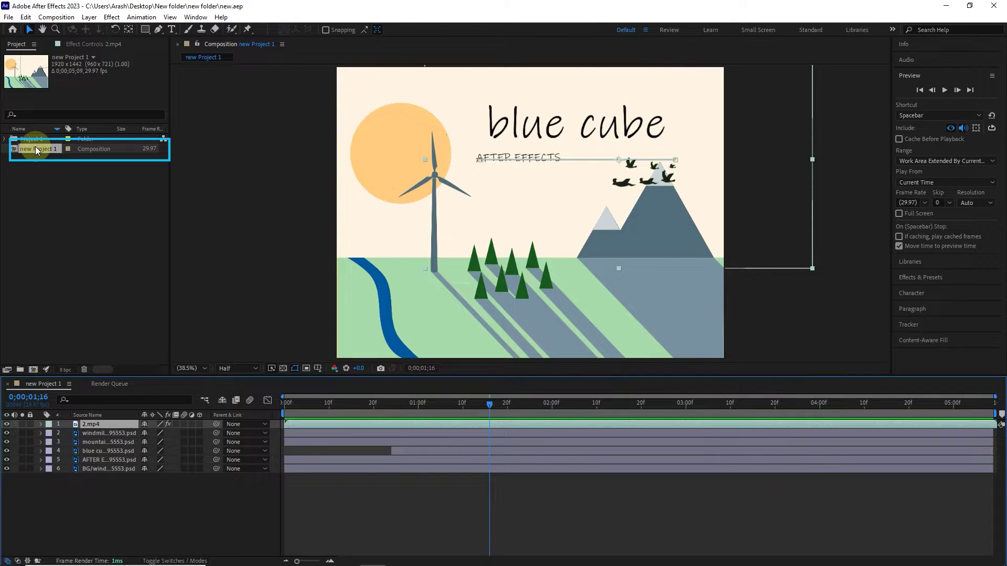
Step: Deselect all layers, then play and stop the animation preview
click(294, 124)
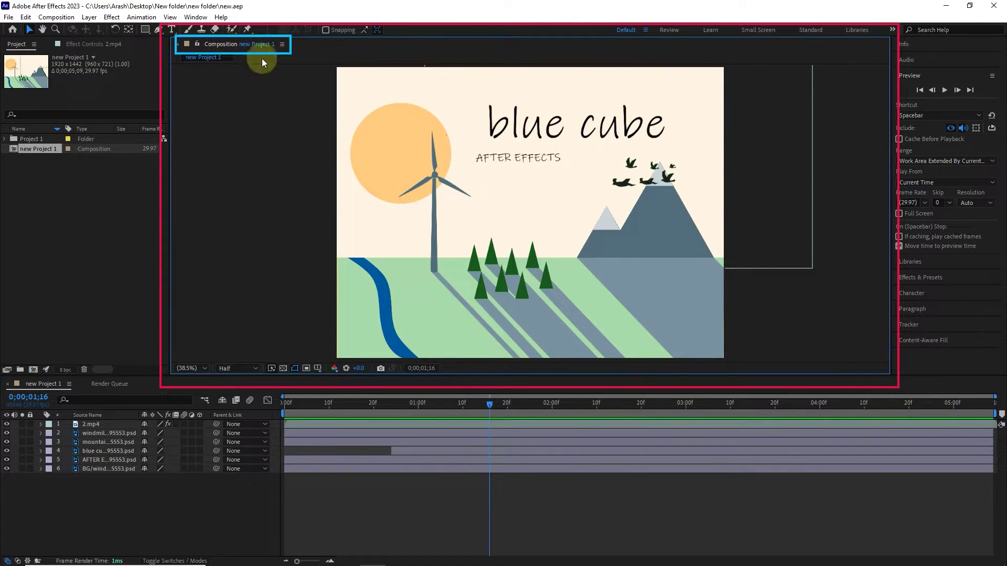
click(944, 89)
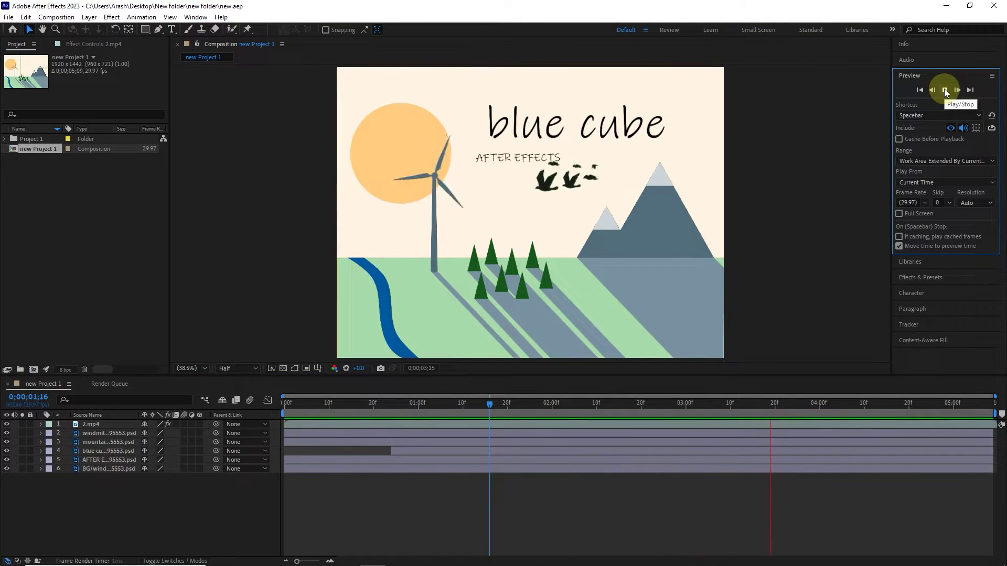
click(944, 89)
Step: Set the current time to 0;00;01;01 and select the blue cube, AFTER EFFECTS and windmill layers
click(423, 402)
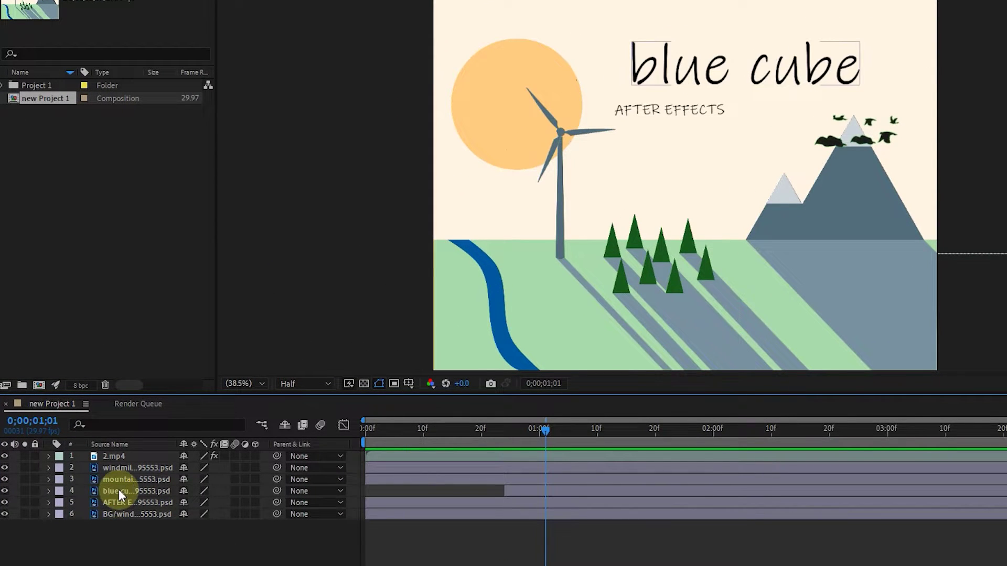
click(118, 491)
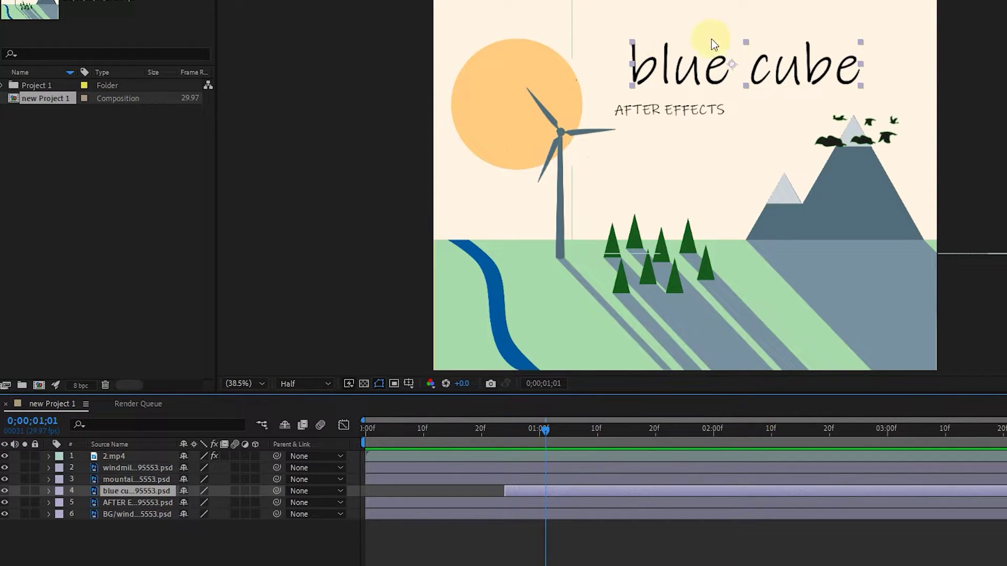
click(134, 502)
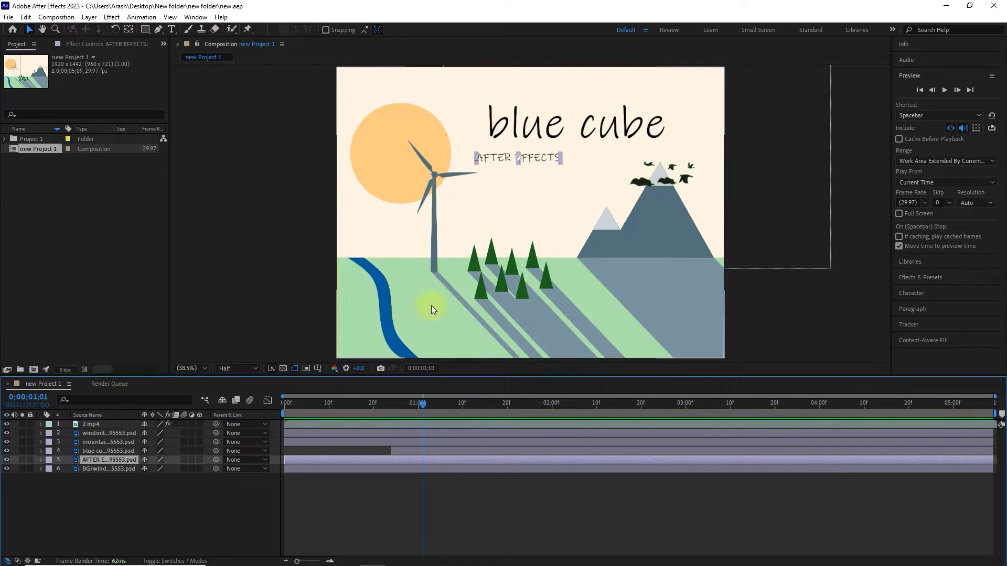
click(430, 188)
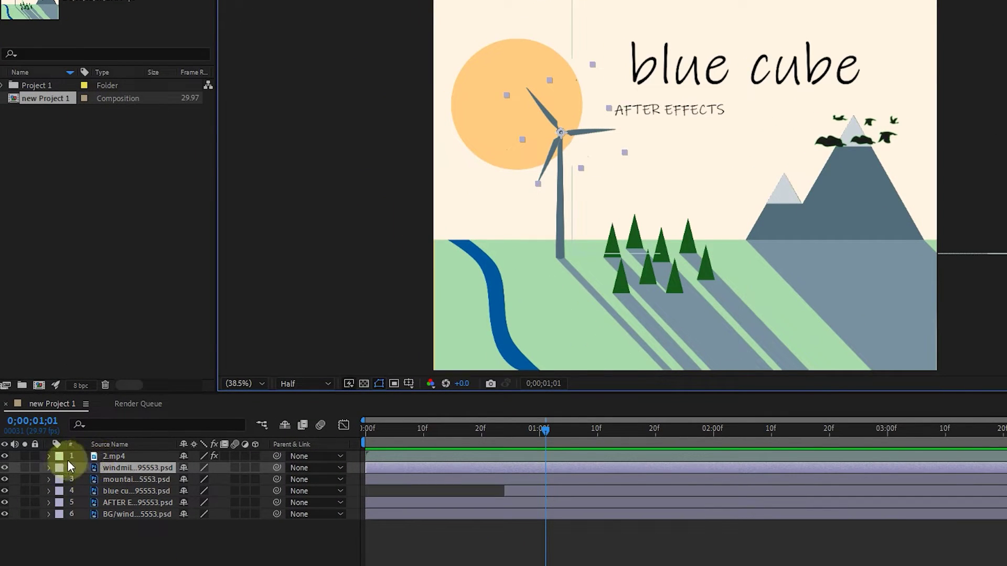
click(5, 467)
click(5, 467)
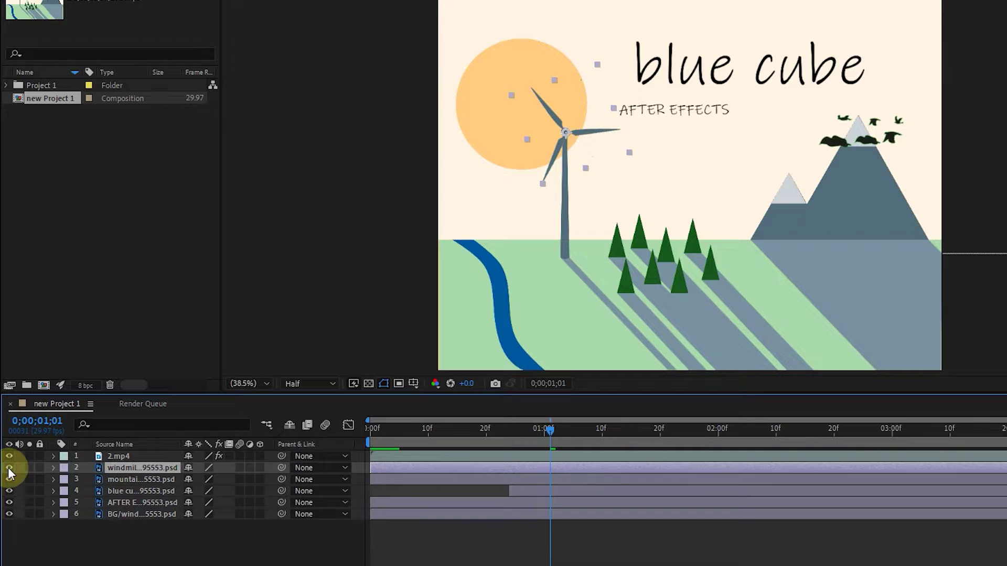
click(8, 479)
click(8, 479)
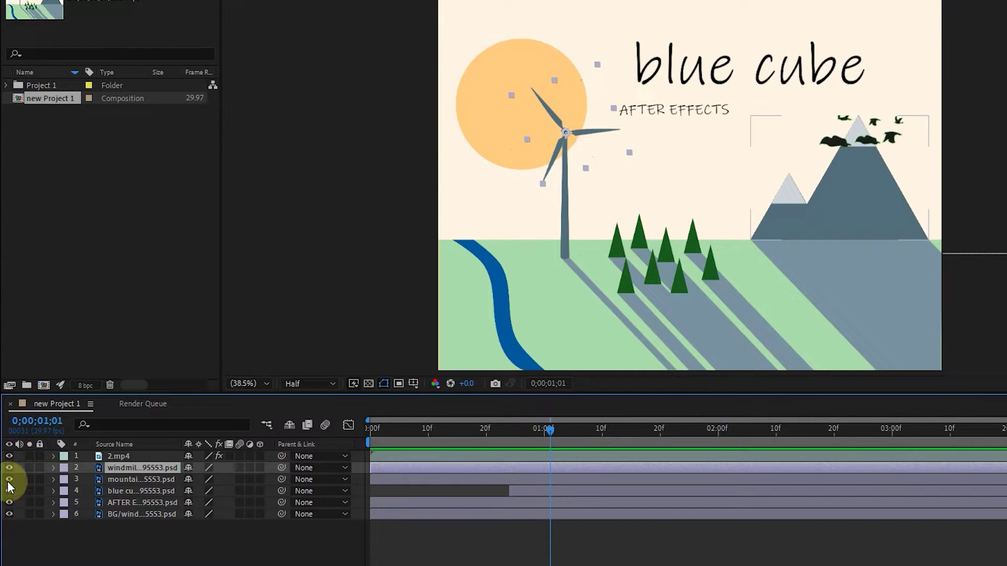
click(9, 479)
click(9, 479)
click(9, 491)
click(8, 491)
click(9, 503)
click(8, 503)
click(9, 514)
click(9, 514)
click(29, 456)
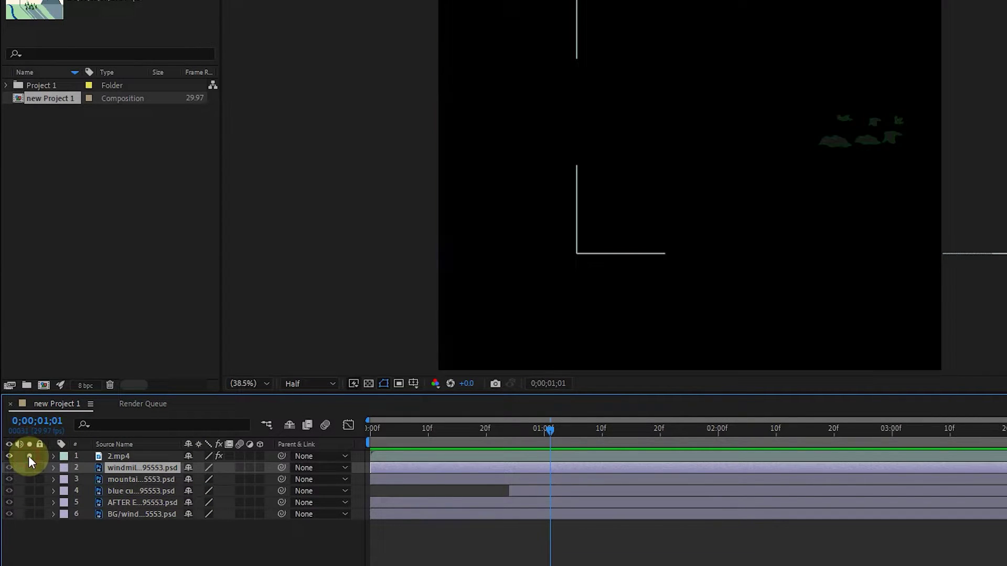
click(29, 457)
click(29, 467)
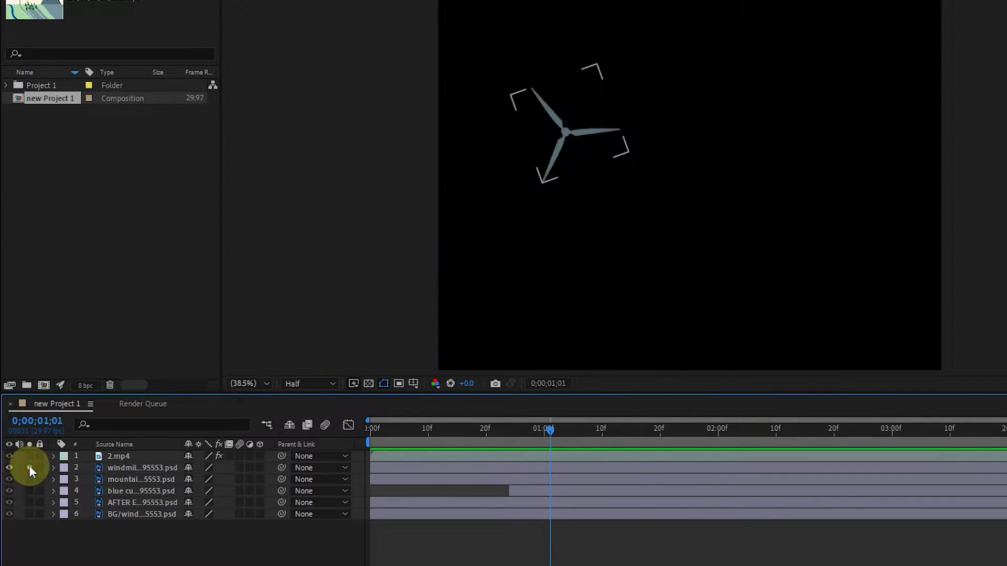
click(30, 467)
click(29, 479)
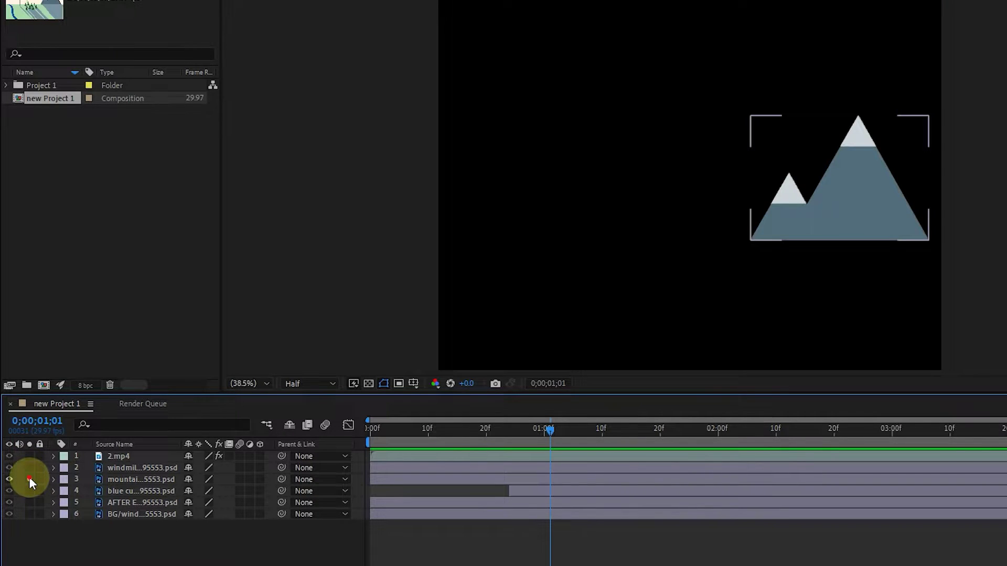
click(30, 479)
click(29, 491)
click(29, 491)
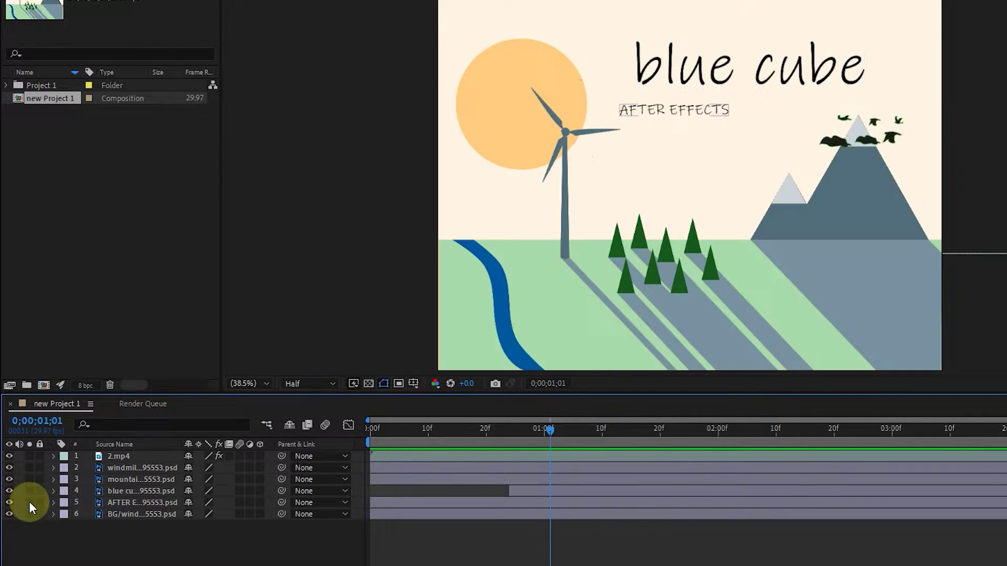
click(29, 502)
click(29, 502)
click(30, 514)
click(30, 514)
click(114, 549)
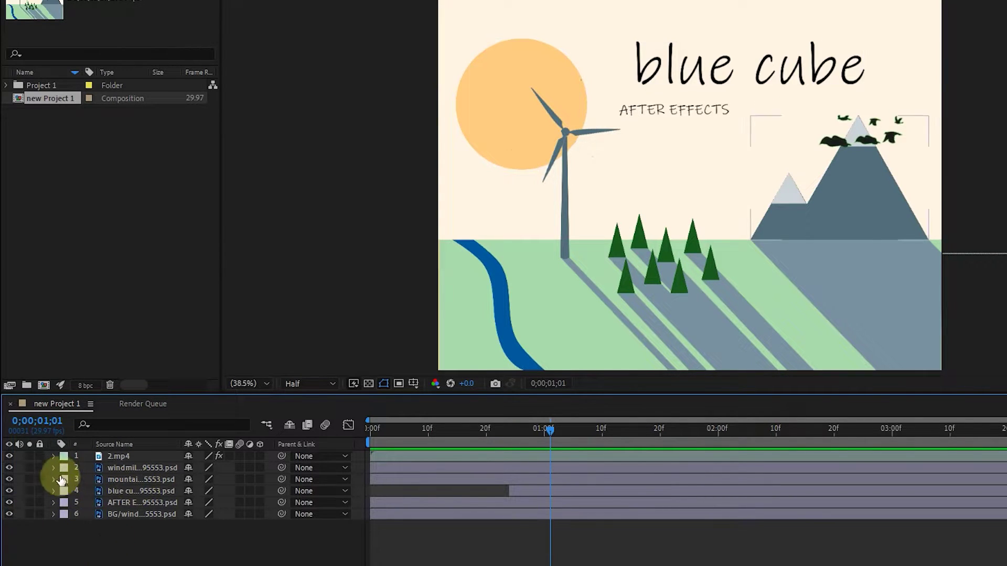
click(40, 455)
click(116, 460)
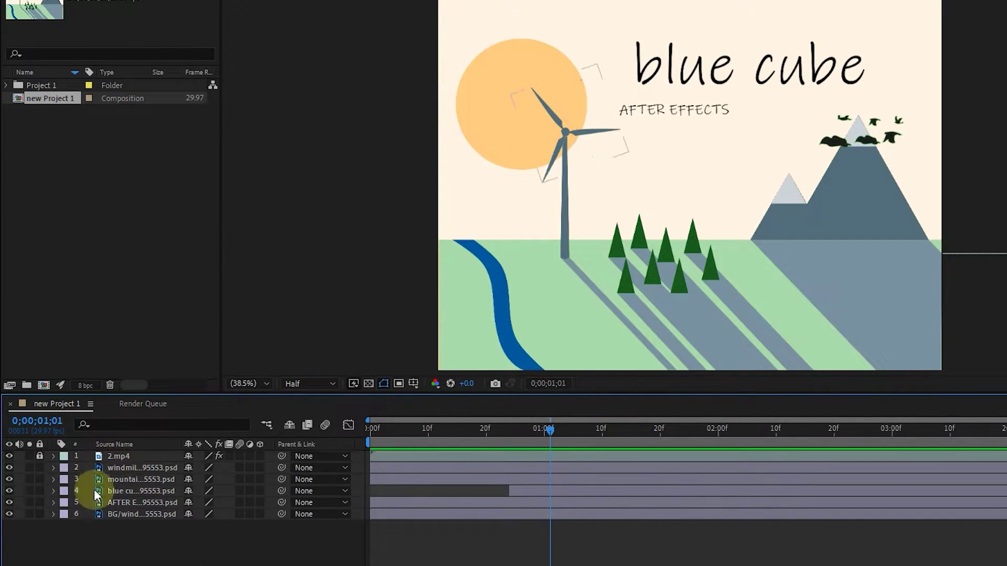
click(145, 468)
click(53, 470)
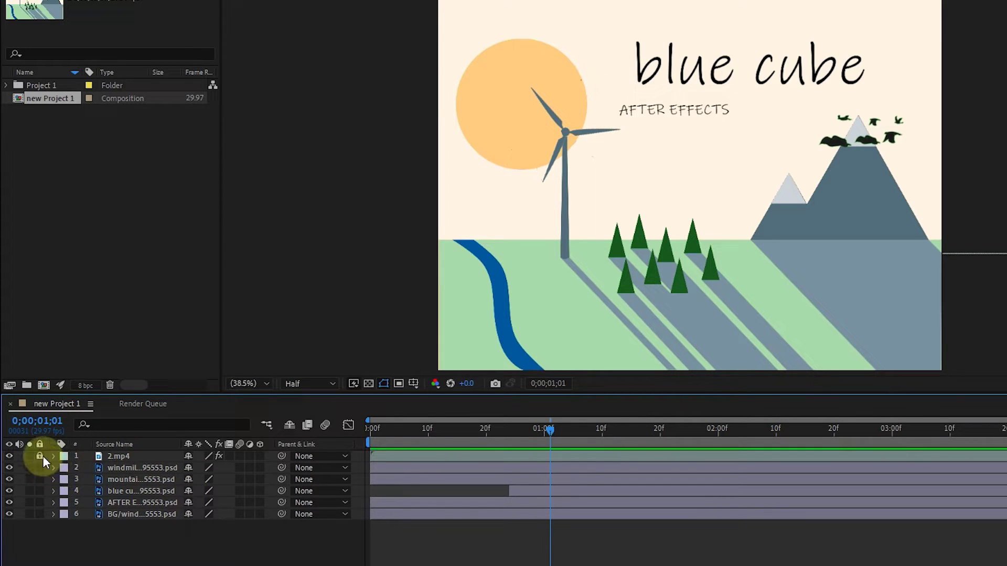
click(41, 455)
click(105, 457)
click(42, 455)
click(40, 467)
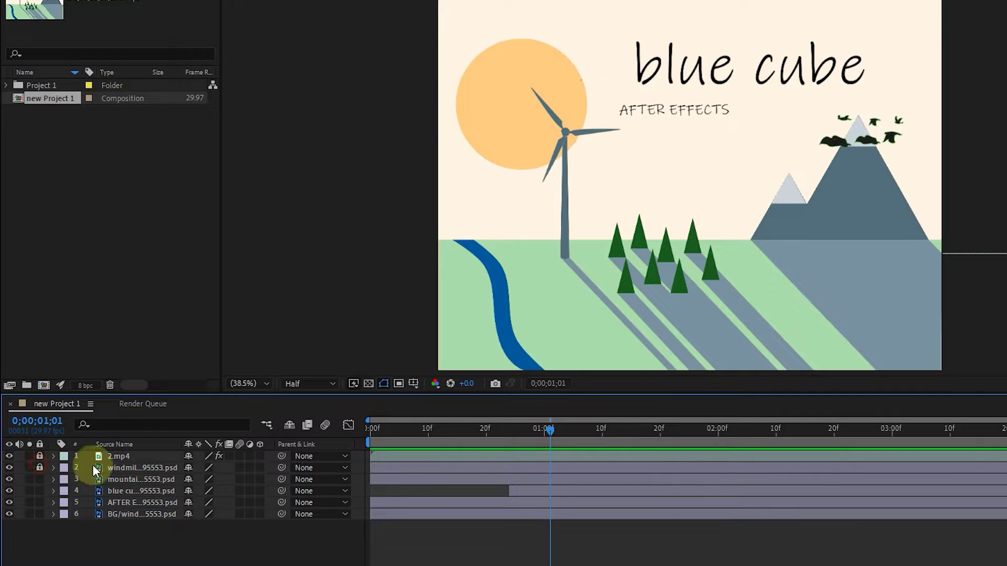
click(148, 477)
click(46, 462)
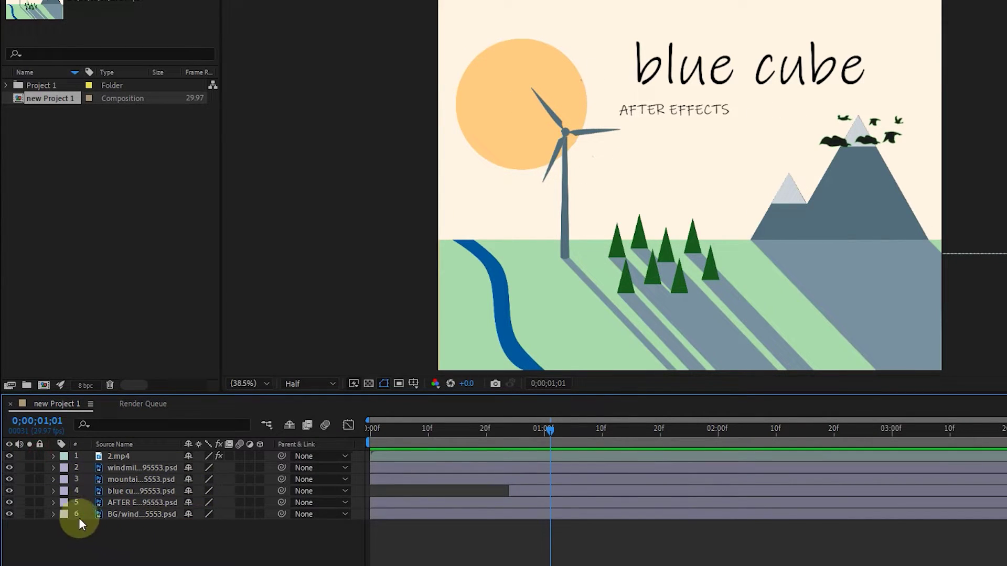
Step: Expand and then collapse the AFTER EFFECTS and 2.mp4 layers' properties
click(53, 502)
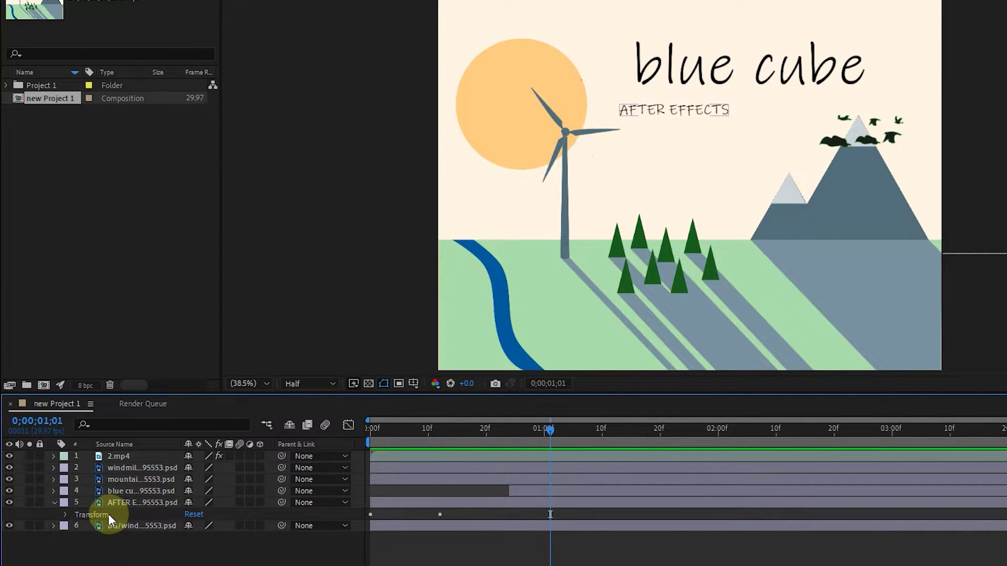
click(56, 461)
click(53, 456)
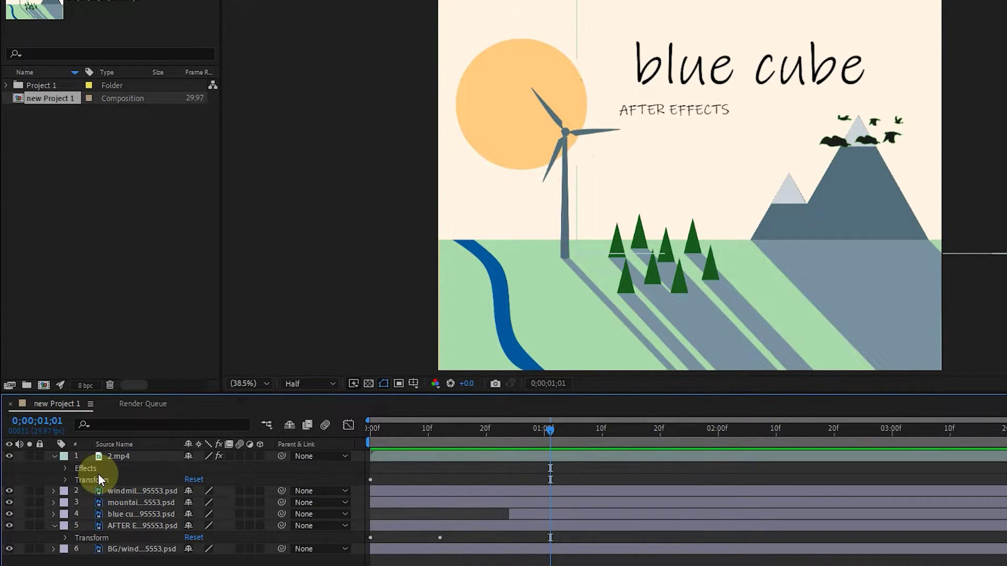
click(99, 475)
click(55, 456)
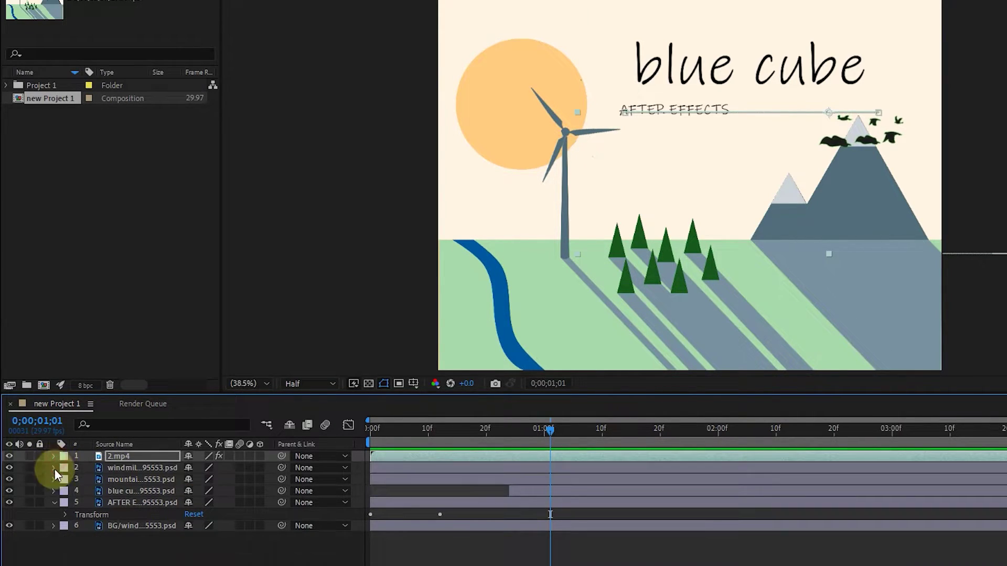
click(54, 503)
Step: Expand the blue cube layer and its Transform group
click(87, 492)
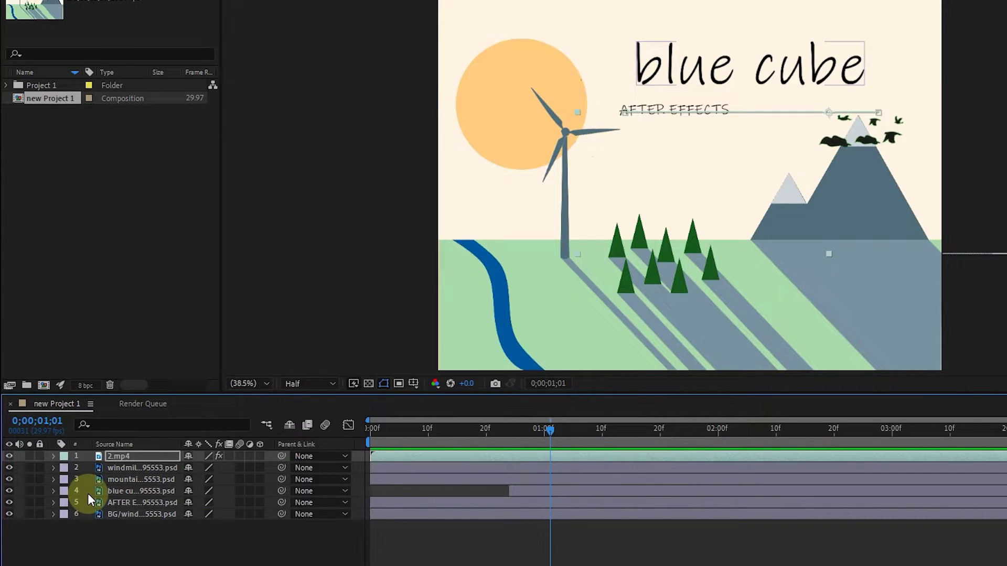
click(54, 490)
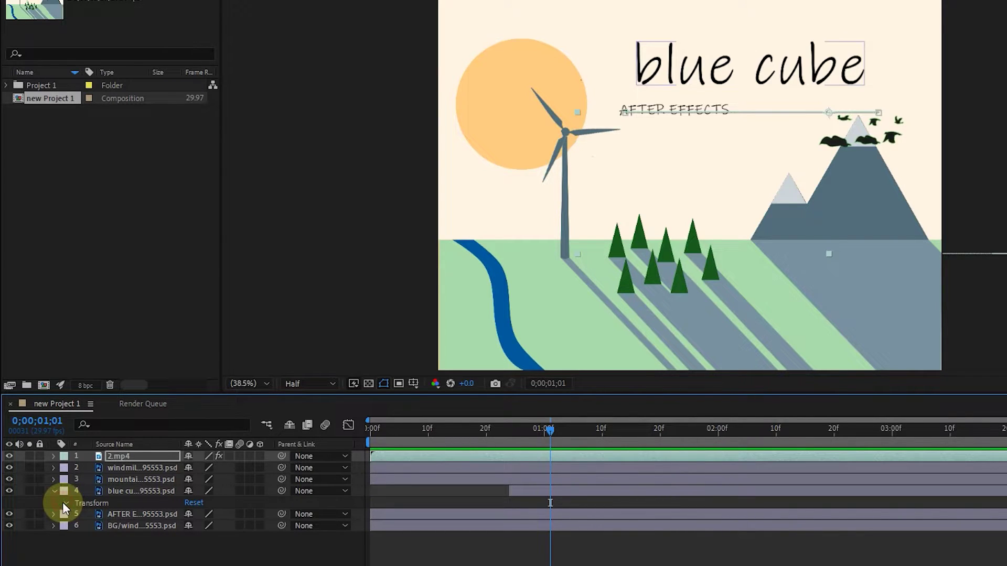
click(65, 503)
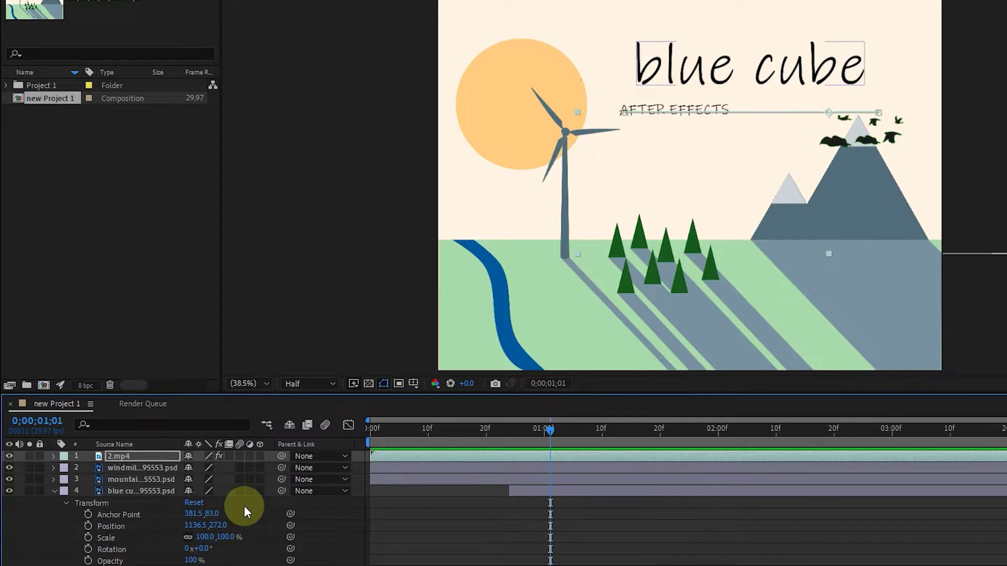
Step: Enlarge the timeline, view the blue cube title at 100% zoom, and undo a trial scale change
drag(272, 395, 277, 353)
click(124, 479)
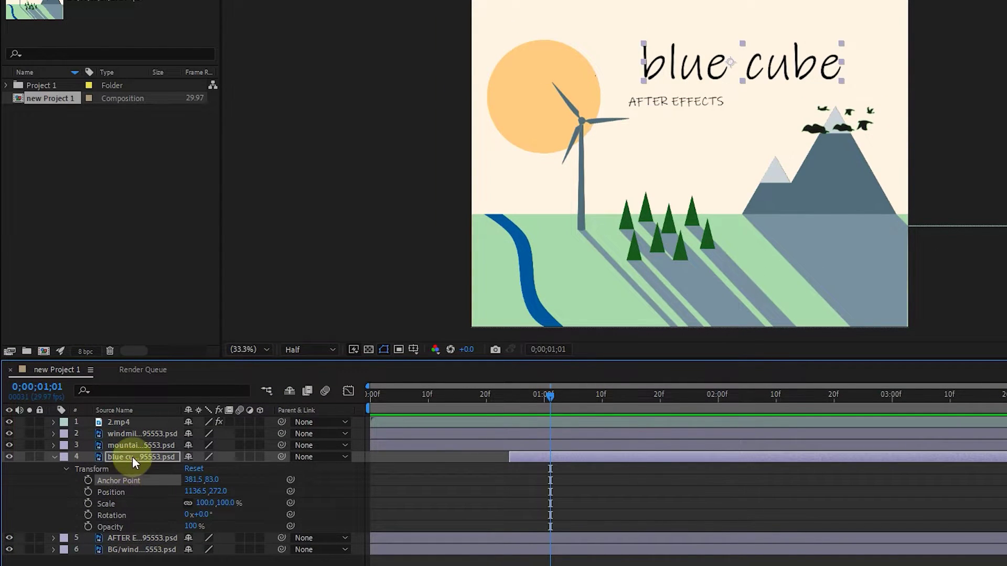
key(slash)
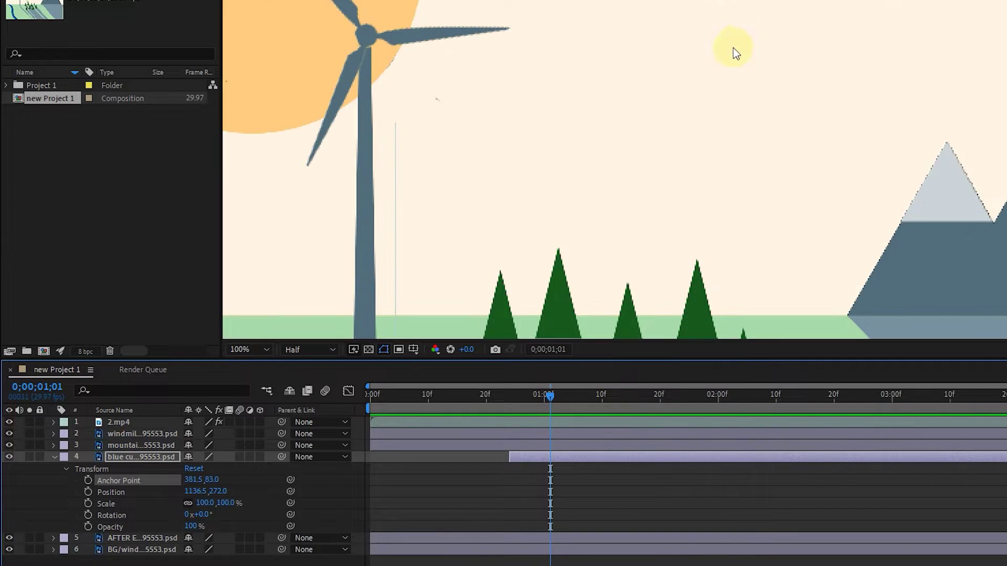
drag(645, 150, 495, 329)
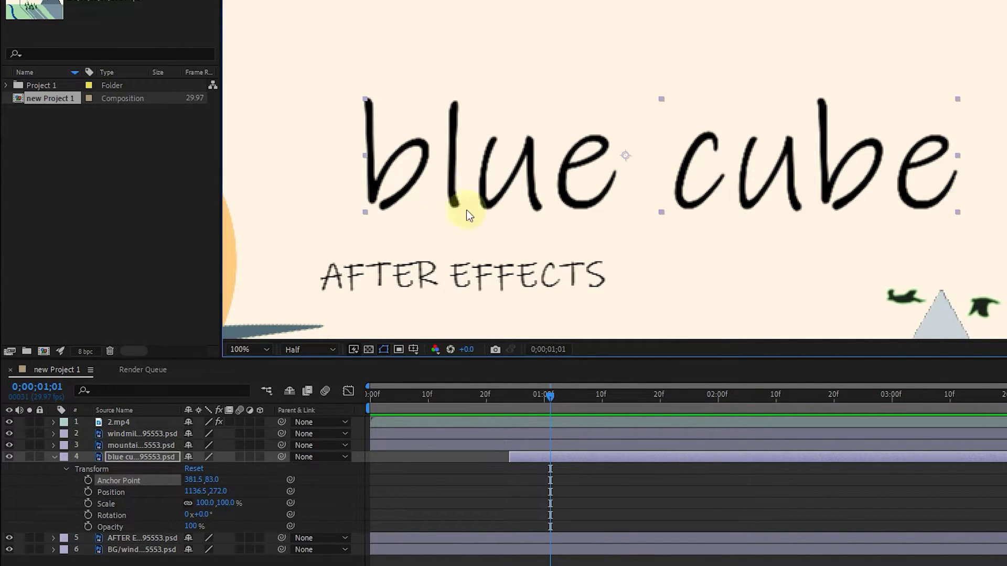
drag(956, 210, 928, 241)
key(ctrl+z)
Step: Set the blue cube's Anchor Point to 431.5,93.0 and Position to 1085.5,257.0
drag(194, 479, 351, 491)
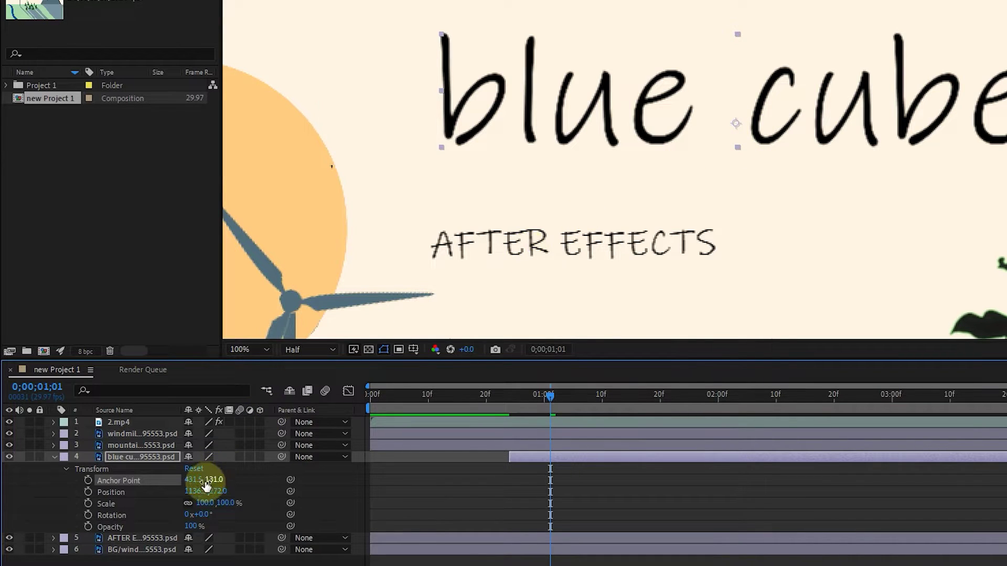
drag(200, 481, 174, 499)
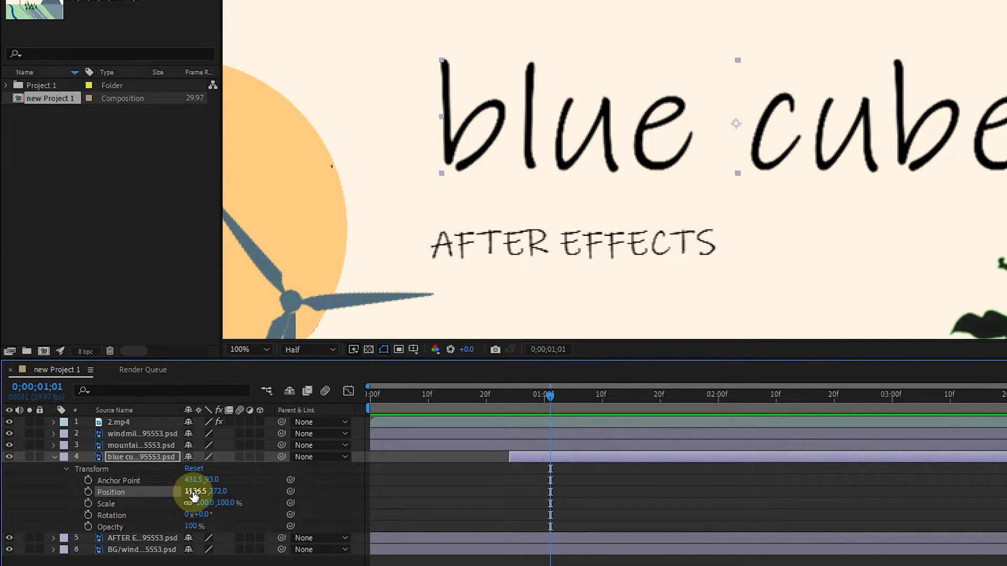
drag(189, 491, 161, 499)
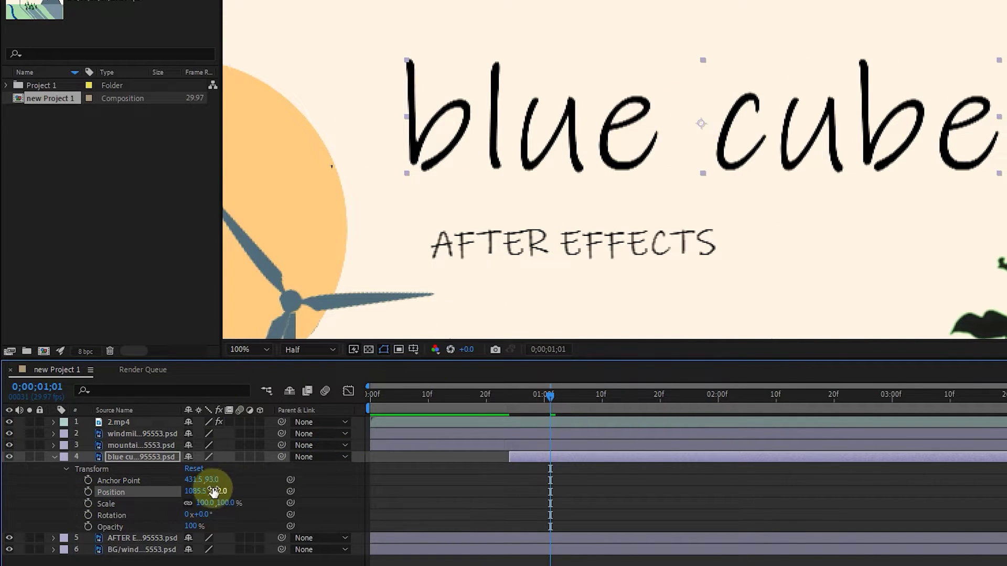
click(239, 482)
mouse_move(218, 491)
mouse_down()
mouse_move(265, 479)
mouse_move(135, 483)
mouse_move(267, 481)
mouse_move(191, 483)
mouse_move(205, 483)
mouse_up()
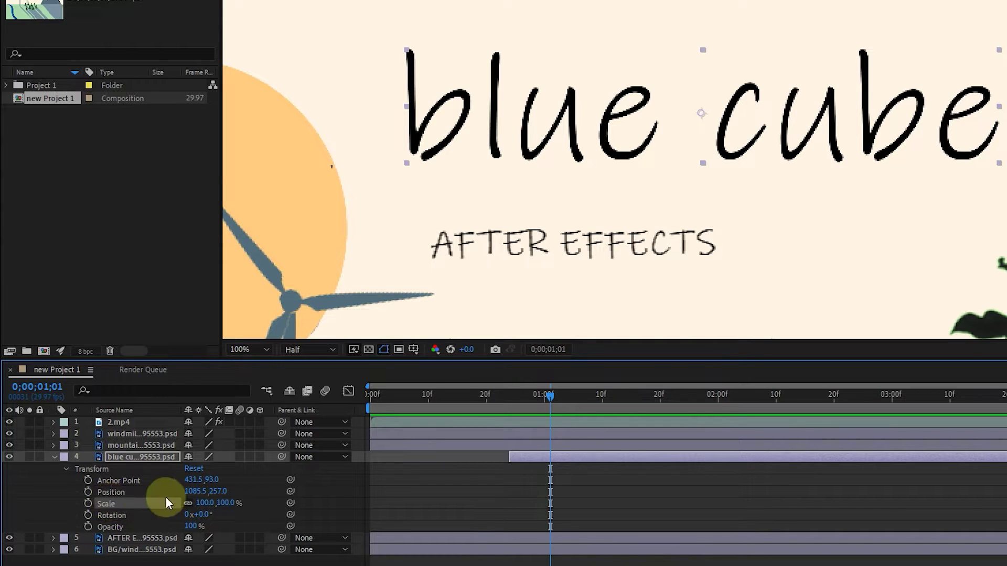
Step: Unlink the blue cube's Scale proportions and set it to 81% width, 100% height
drag(206, 503, 264, 517)
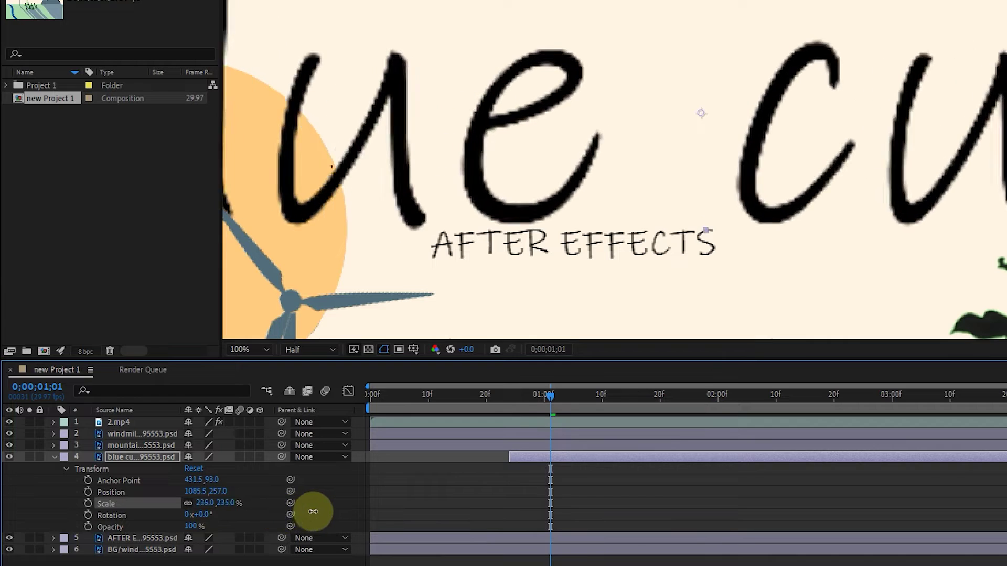
mouse_move(316, 511)
mouse_down()
mouse_move(218, 523)
mouse_move(202, 498)
mouse_up()
click(188, 505)
click(192, 504)
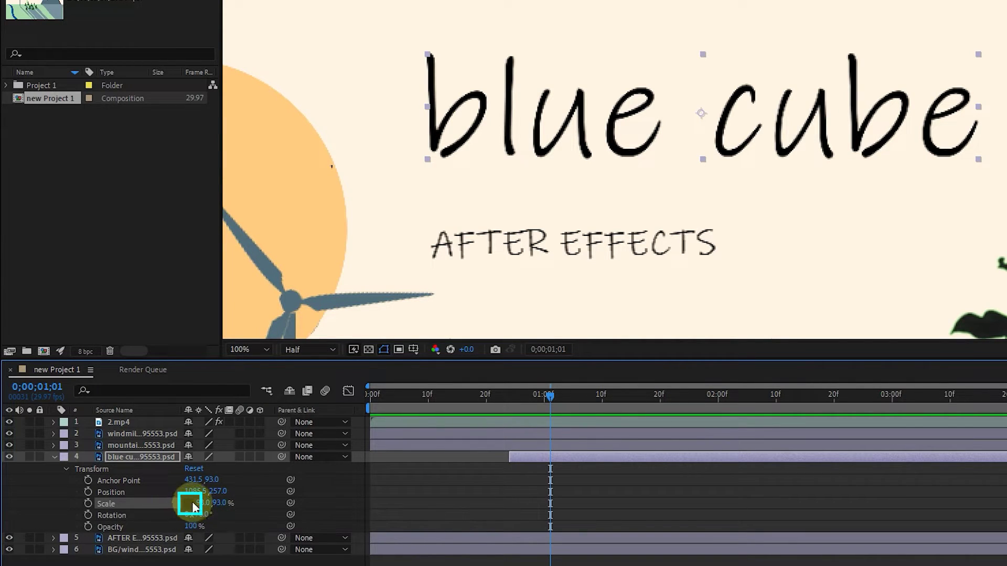
drag(206, 503, 229, 503)
click(195, 503)
click(111, 517)
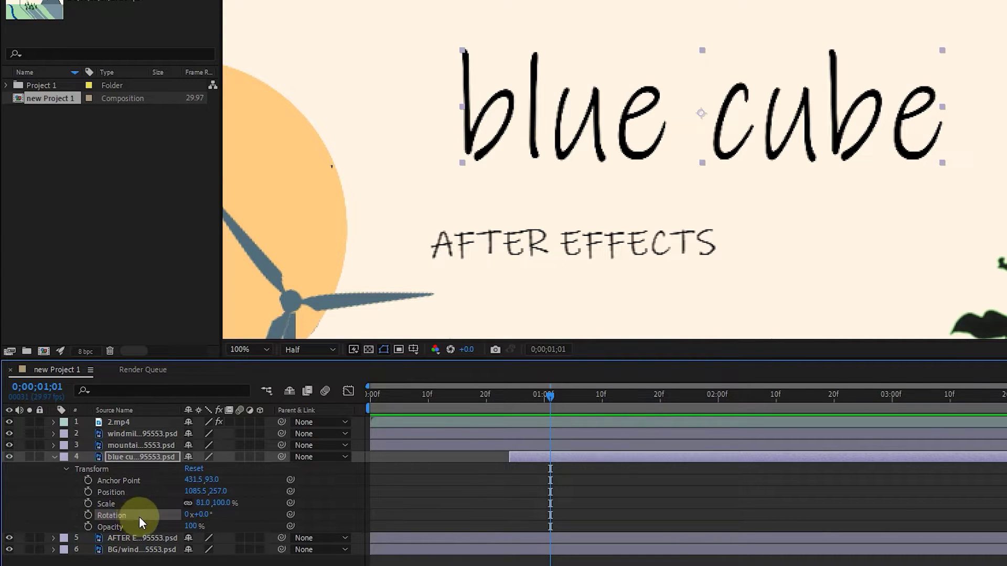
key(Page_Up)
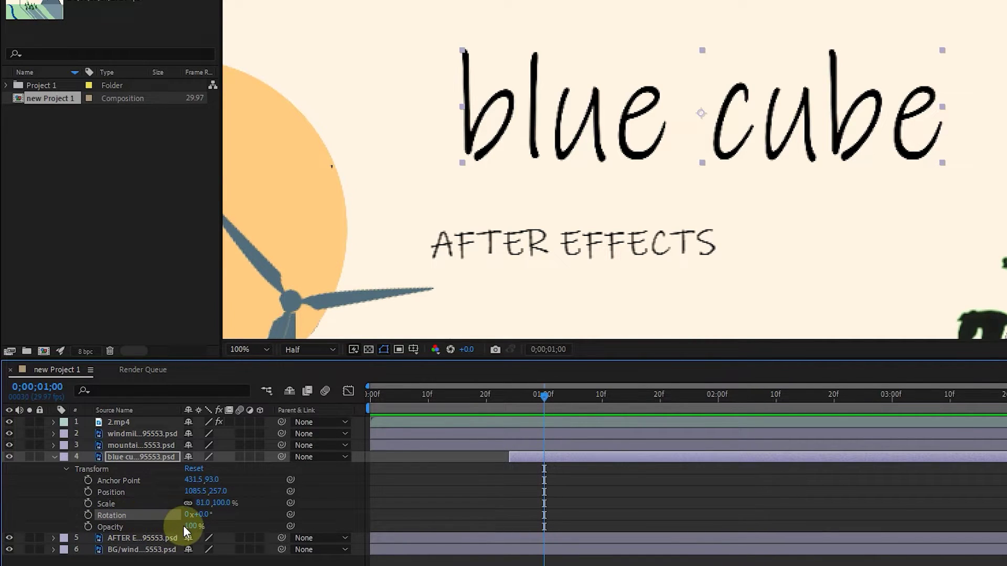
click(89, 515)
key(space)
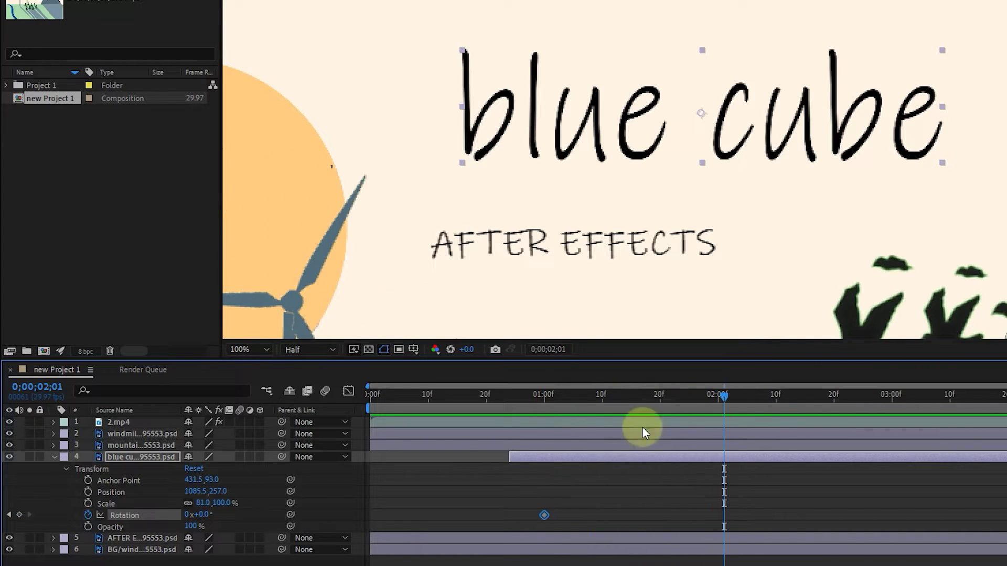
click(187, 515)
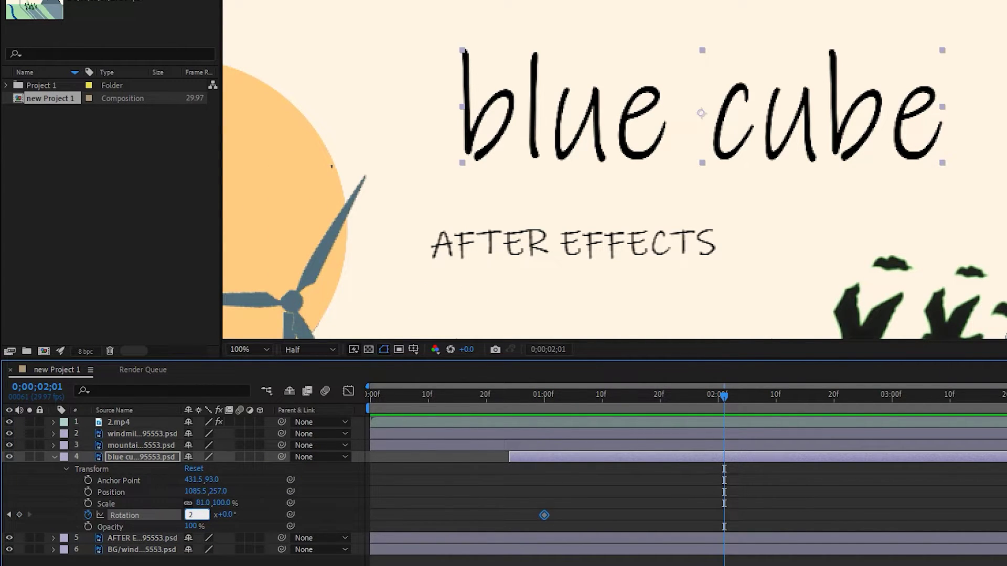
click(715, 446)
drag(726, 397, 590, 454)
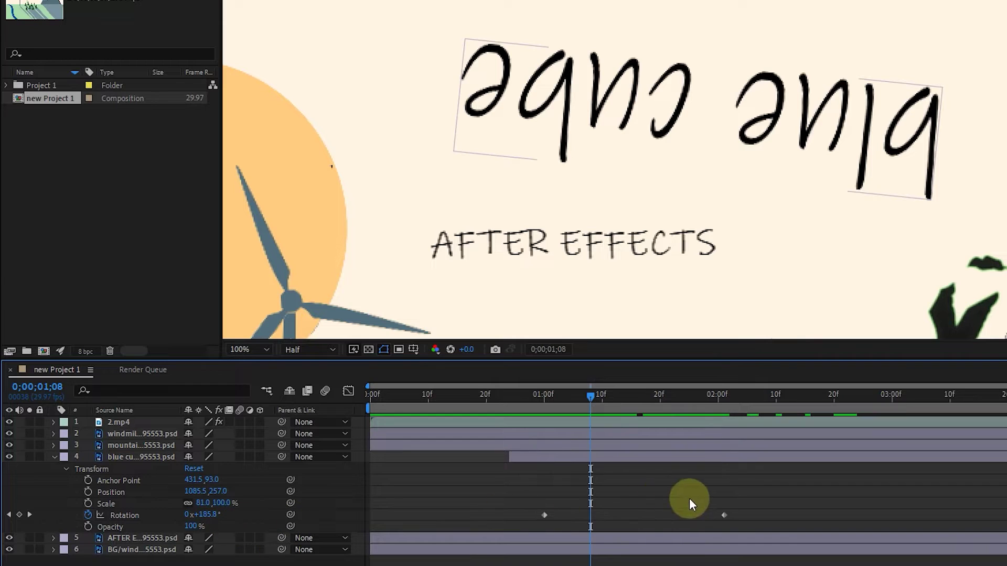
drag(712, 498, 514, 521)
key(Delete)
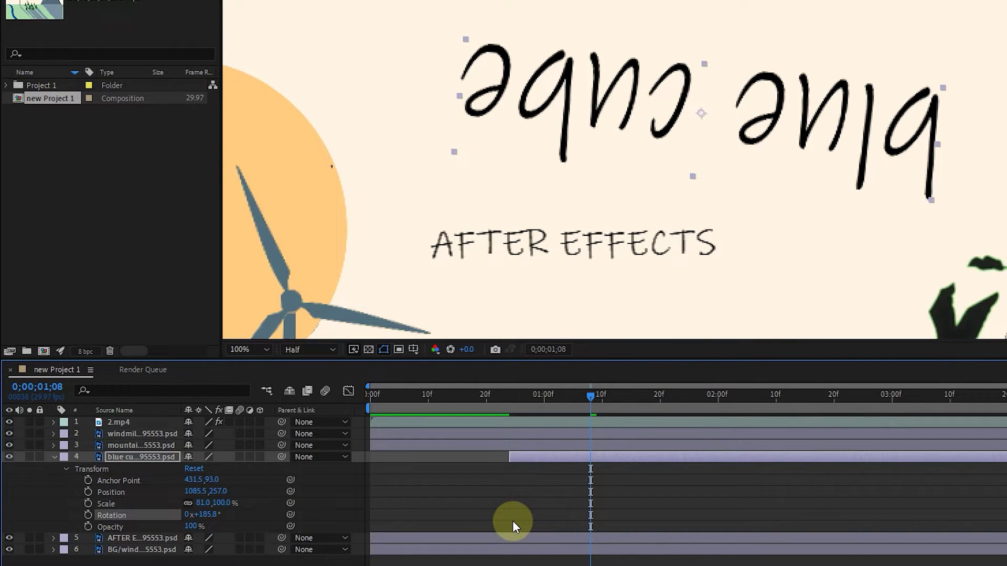
click(544, 395)
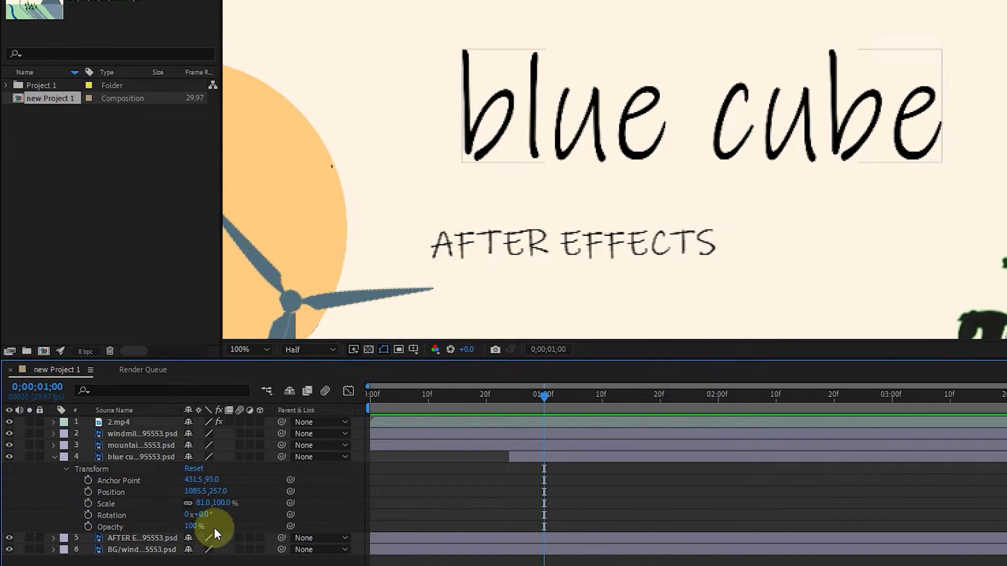
click(204, 514)
text(3)
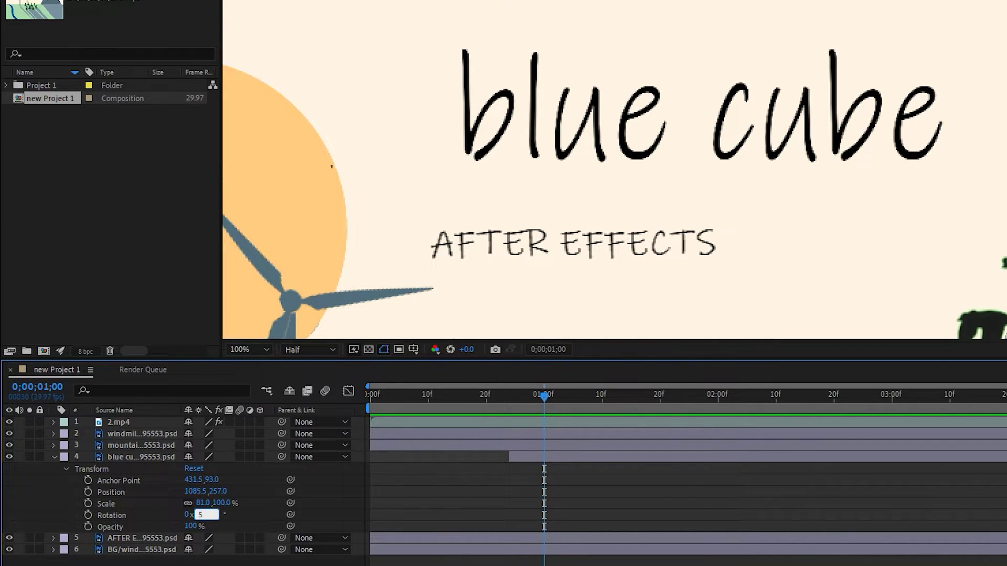
text(0)
key(Return)
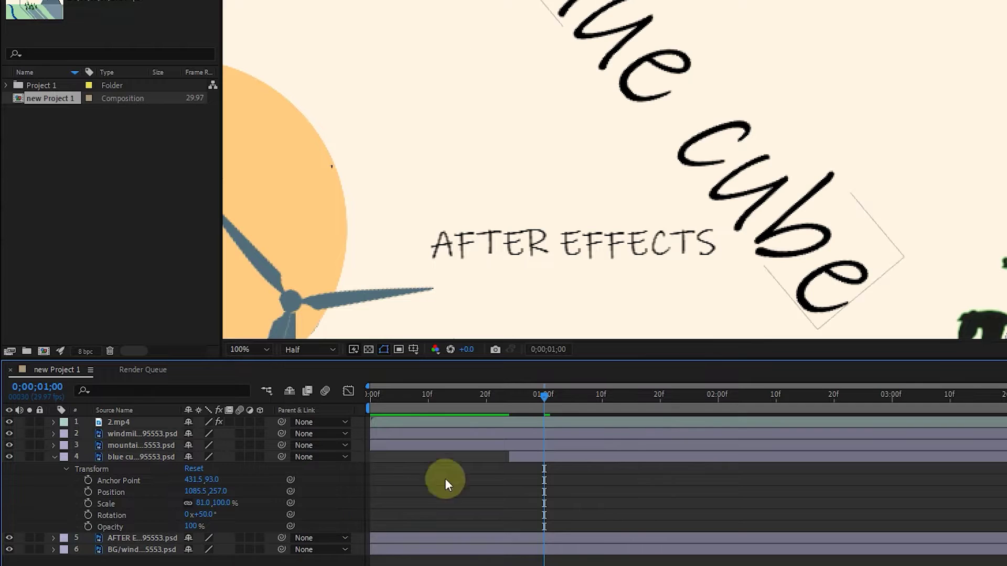
drag(567, 396, 533, 399)
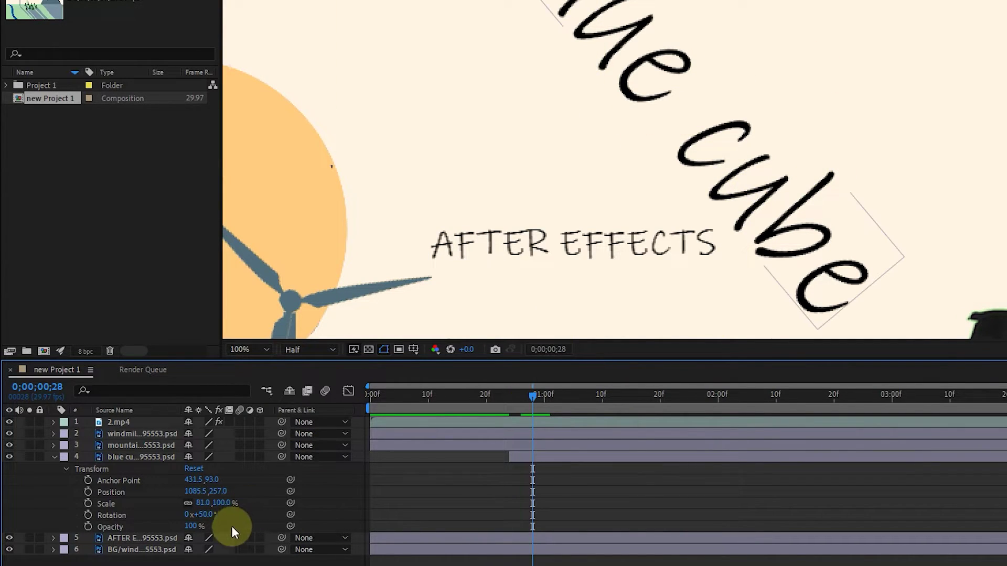
click(207, 515)
text(0)
key(Return)
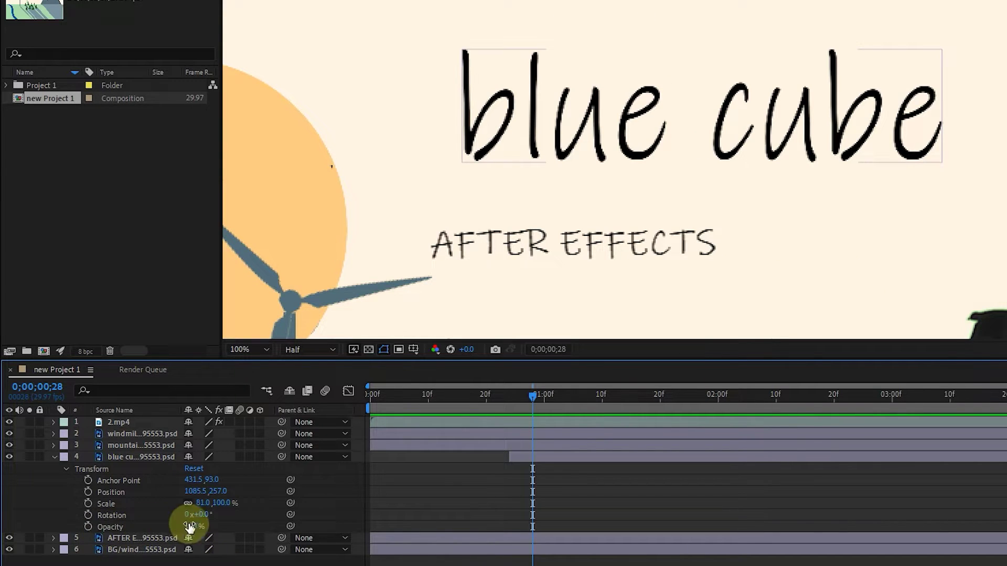
Step: Restore 100% opacity, fit the viewer, reset the blue cube's Transform, and drag it above AFTER EFFECTS
drag(194, 526, 225, 549)
click(273, 448)
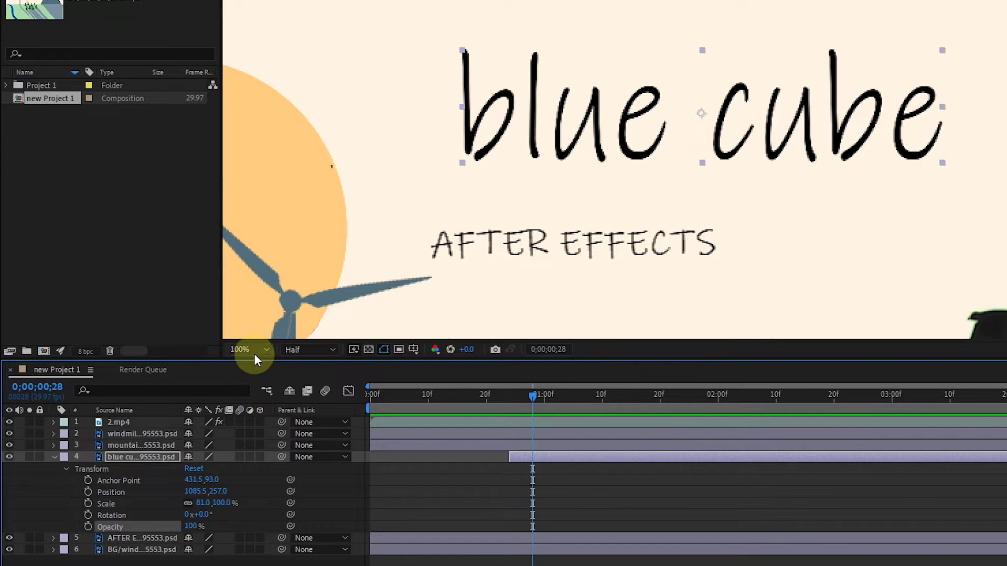
click(254, 350)
click(262, 377)
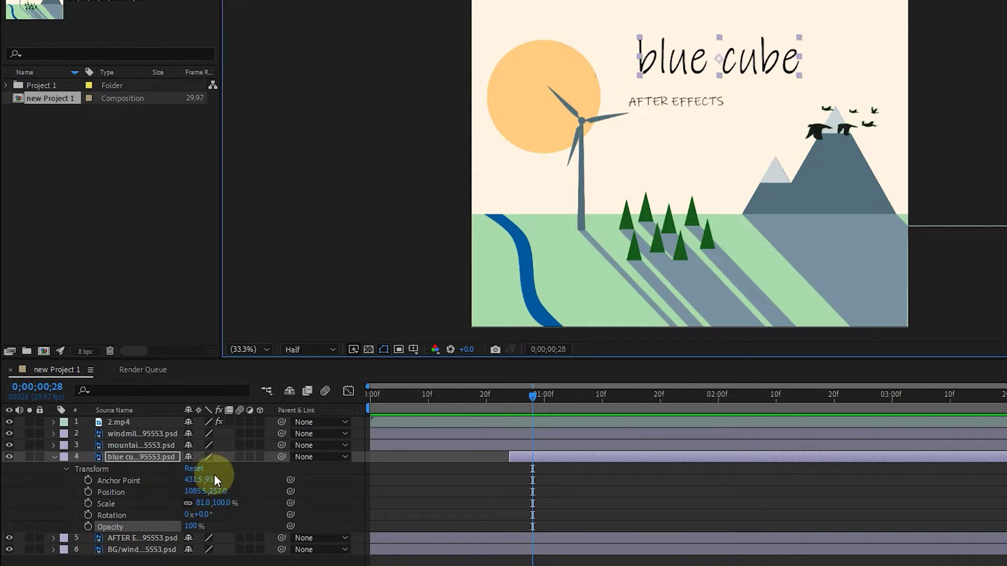
click(194, 468)
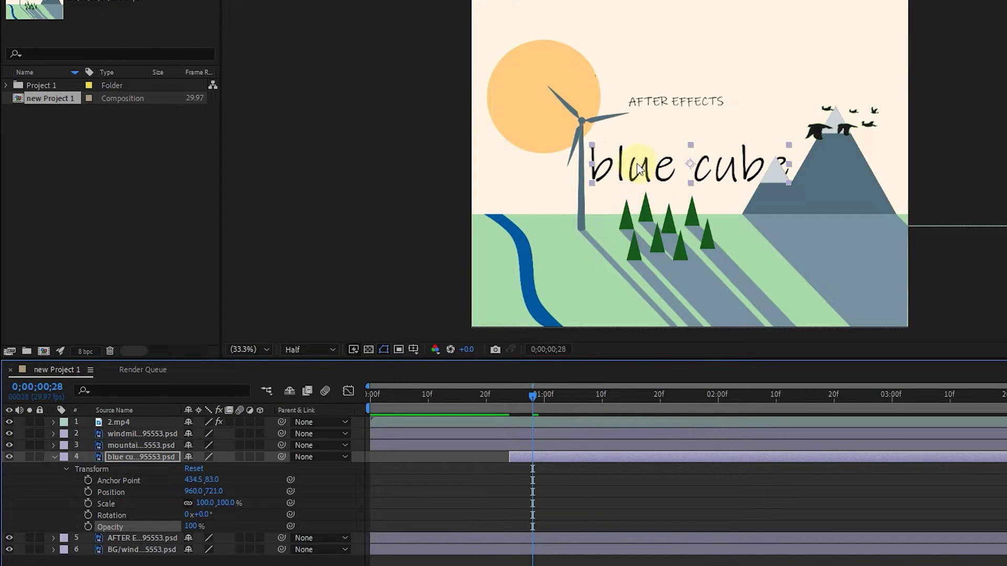
drag(602, 178, 630, 74)
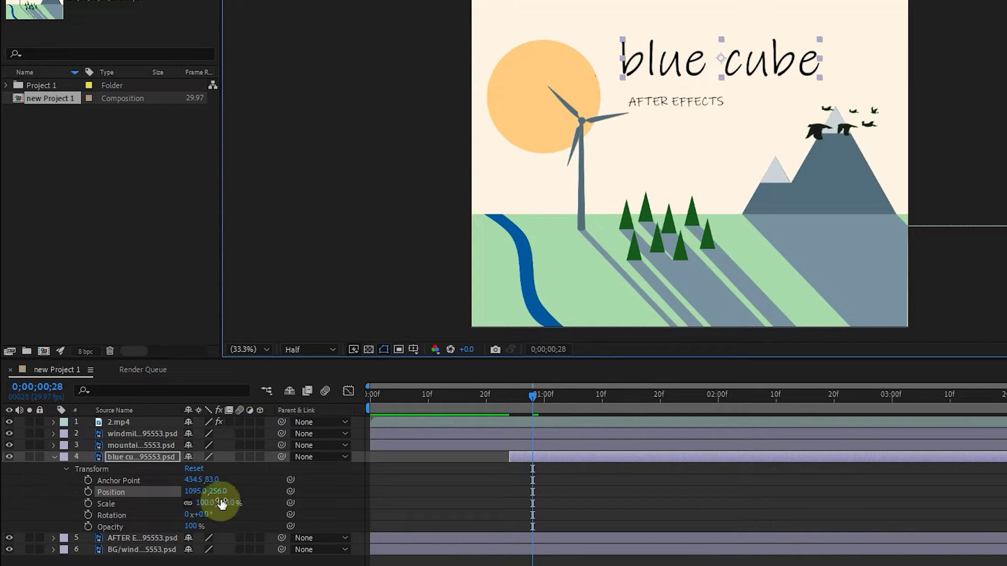
Step: Scrub the playhead back to frame 8 and forward through the animation
click(531, 397)
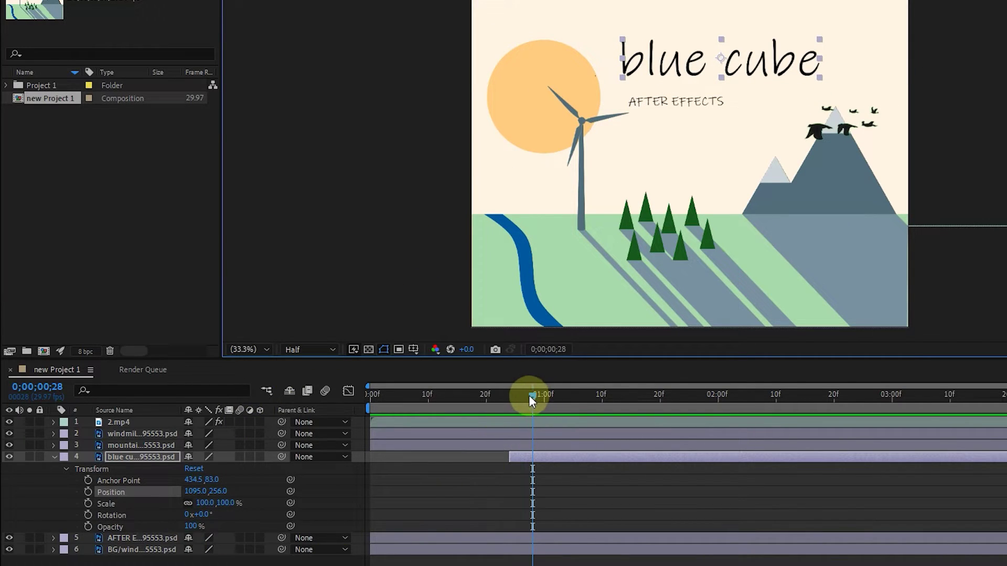
drag(531, 399, 543, 464)
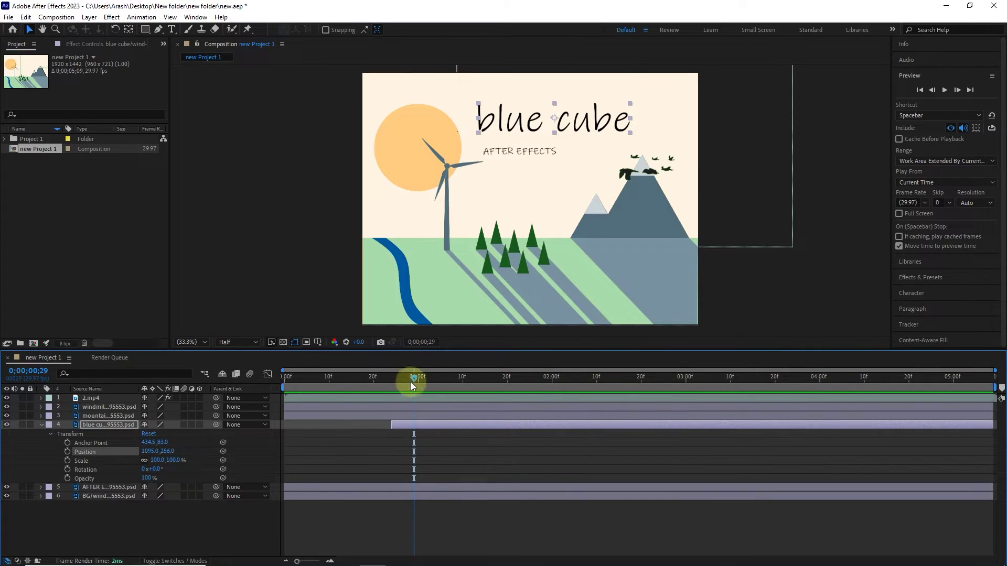
drag(413, 382, 602, 411)
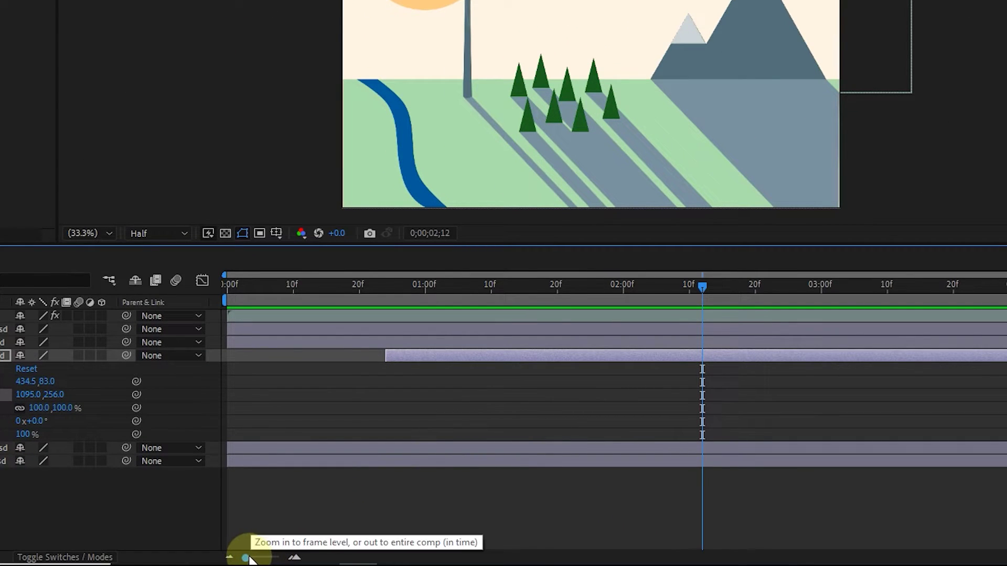
Step: Zoom the timeline in toward frame level, with the current time at 0;00;00;21
drag(249, 559, 264, 558)
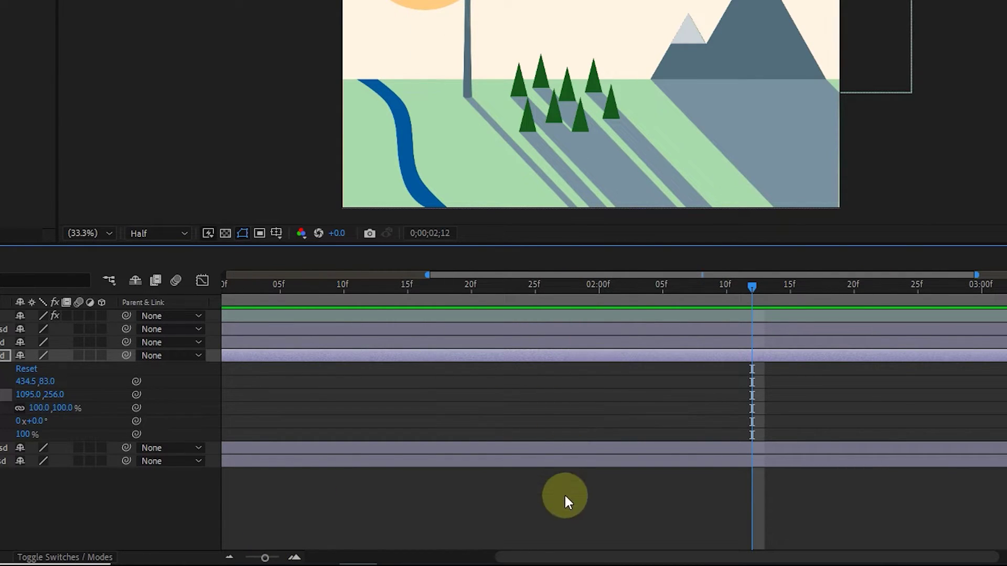
drag(541, 553, 377, 545)
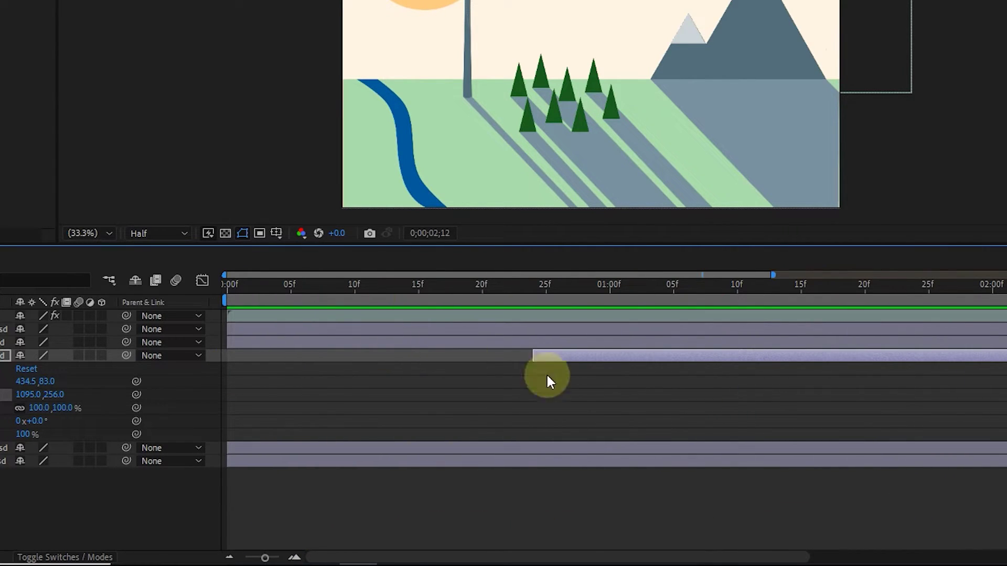
drag(530, 292, 497, 309)
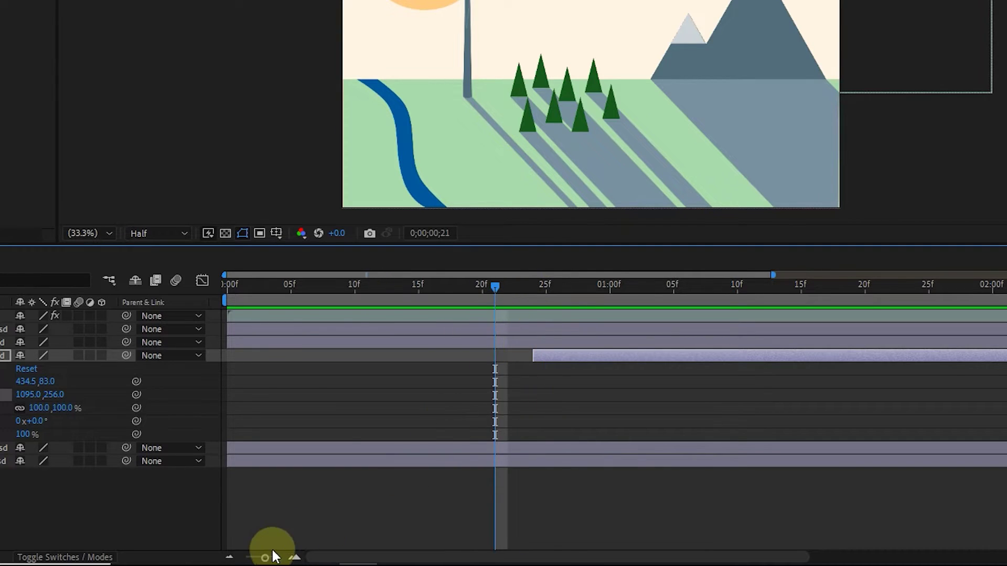
drag(269, 558, 269, 558)
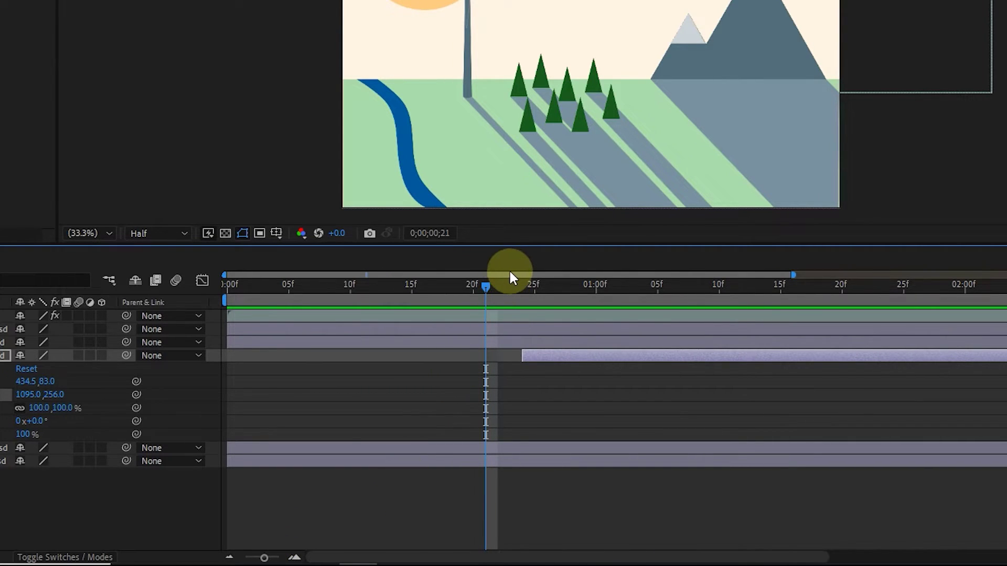
drag(511, 276, 1004, 270)
drag(747, 273, 367, 279)
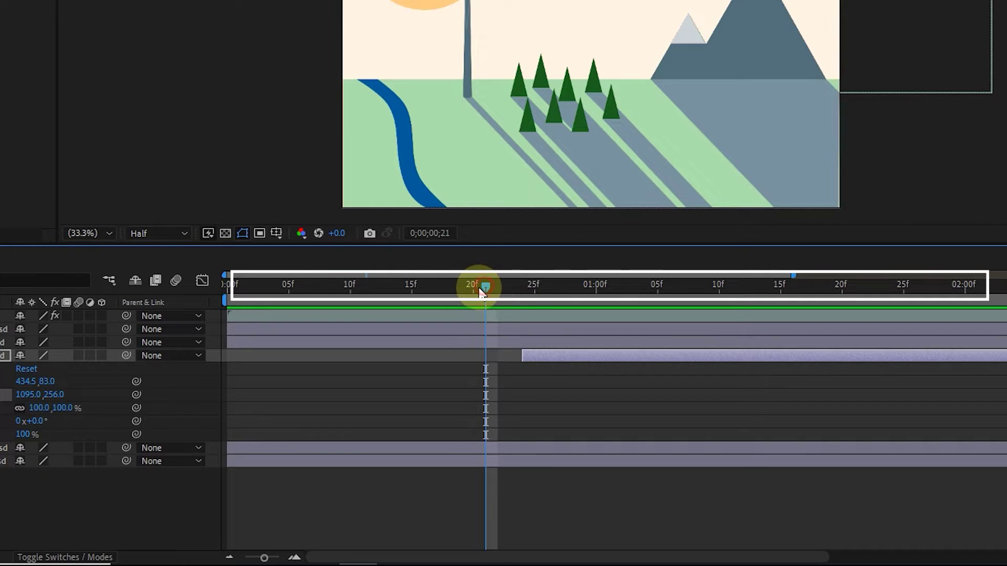
Step: Step the playhead between 0;00;00;29 and 0;00;01;00, ending exactly on 0;00;01;00
key(Page_Up)
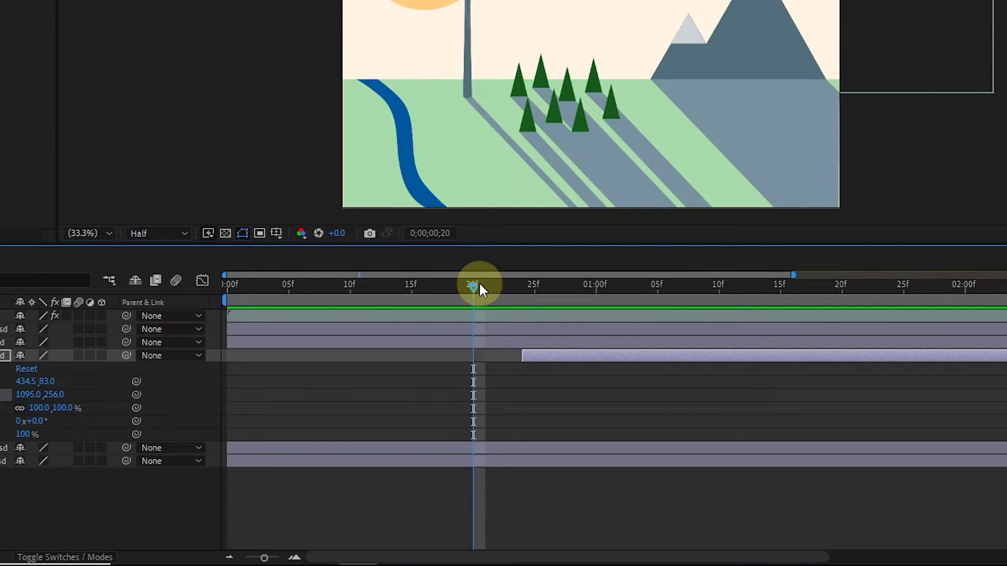
drag(477, 286, 596, 313)
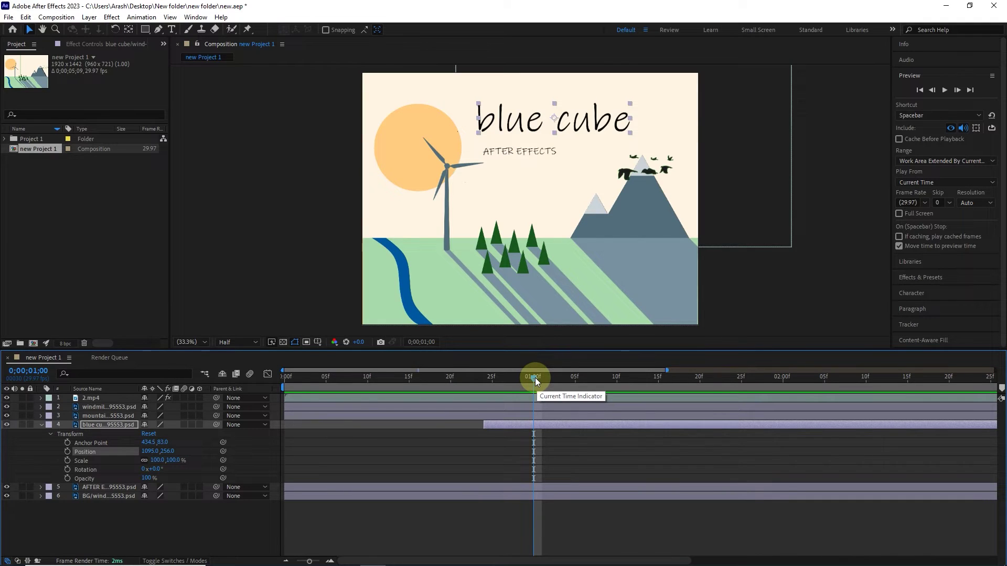
drag(534, 377, 525, 380)
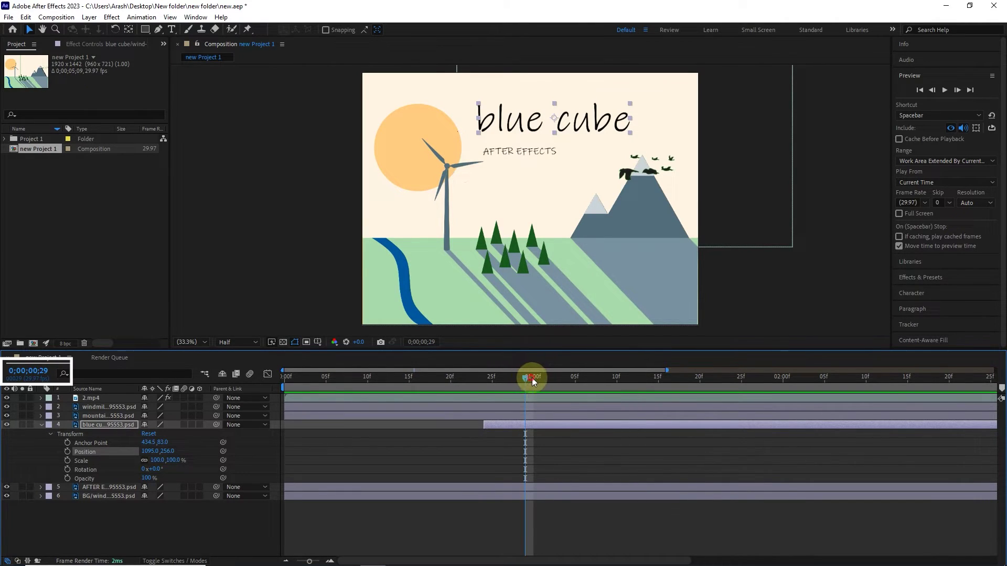
click(536, 379)
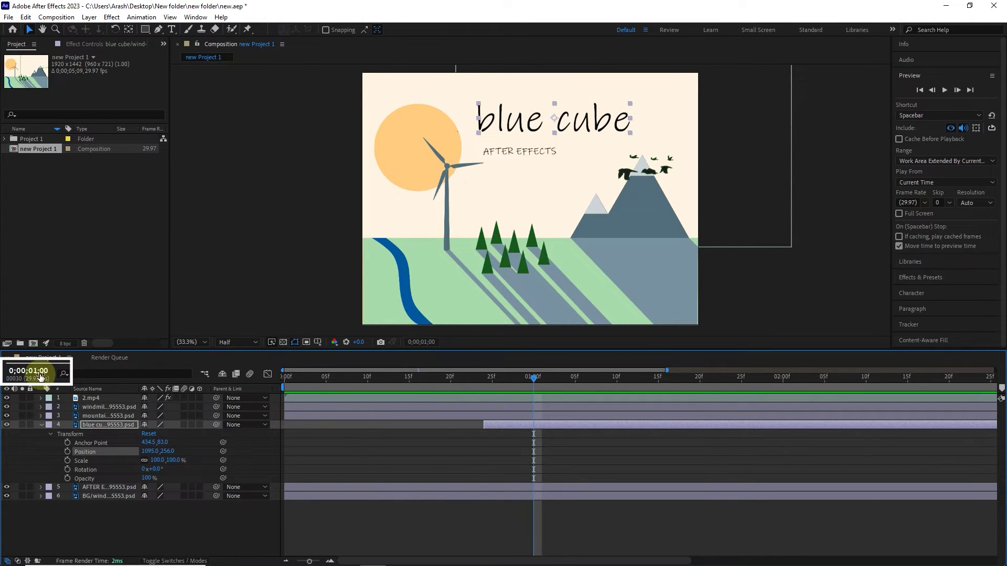
click(526, 377)
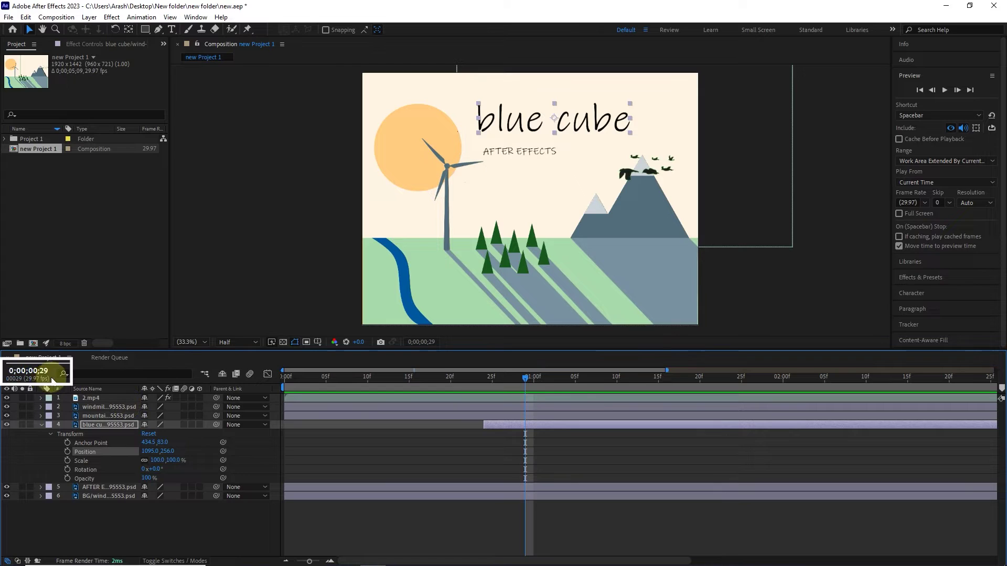
click(534, 379)
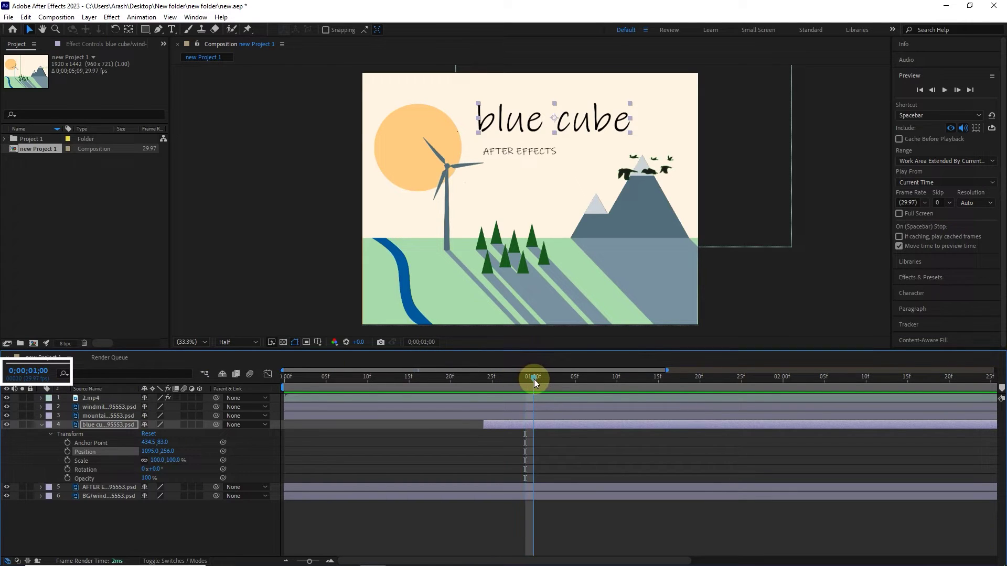
Step: Enter 0;00;02;15 as the current time
click(37, 371)
text(2)
click(45, 372)
text(15)
key(Return)
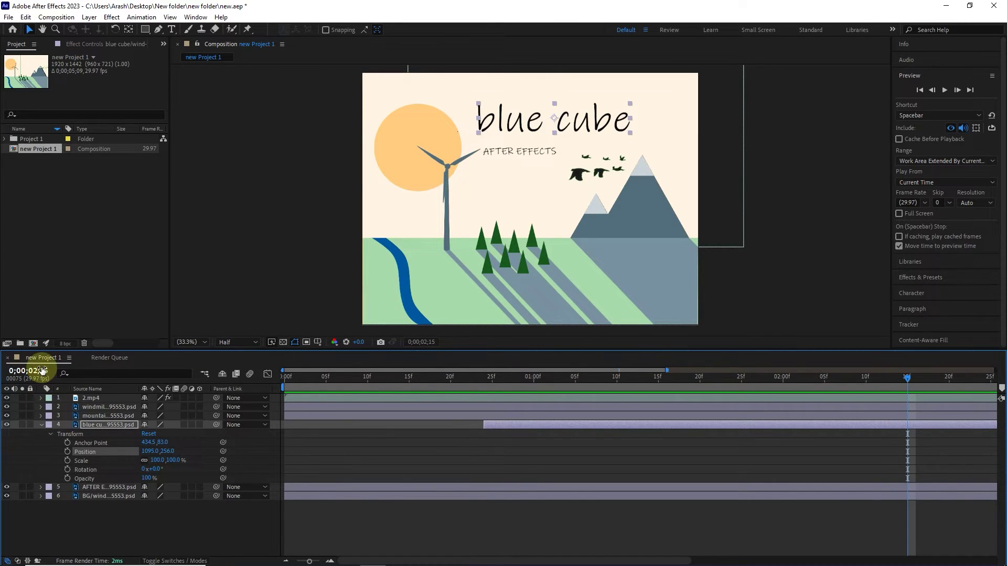
Step: Return the current time to 0;00;00;00 and select the 2.mp4, windmill and mountain layers
drag(42, 370, 5, 380)
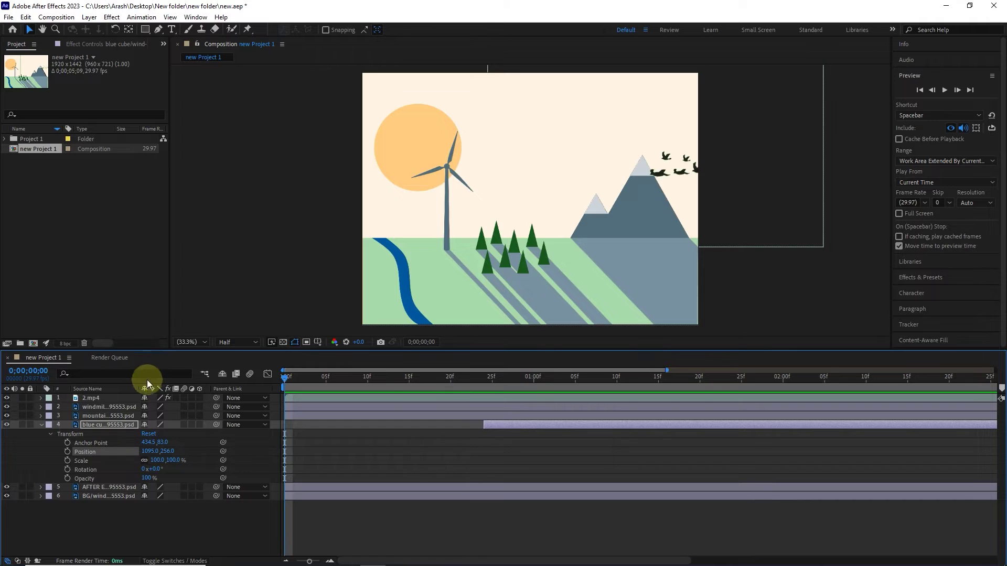
click(102, 397)
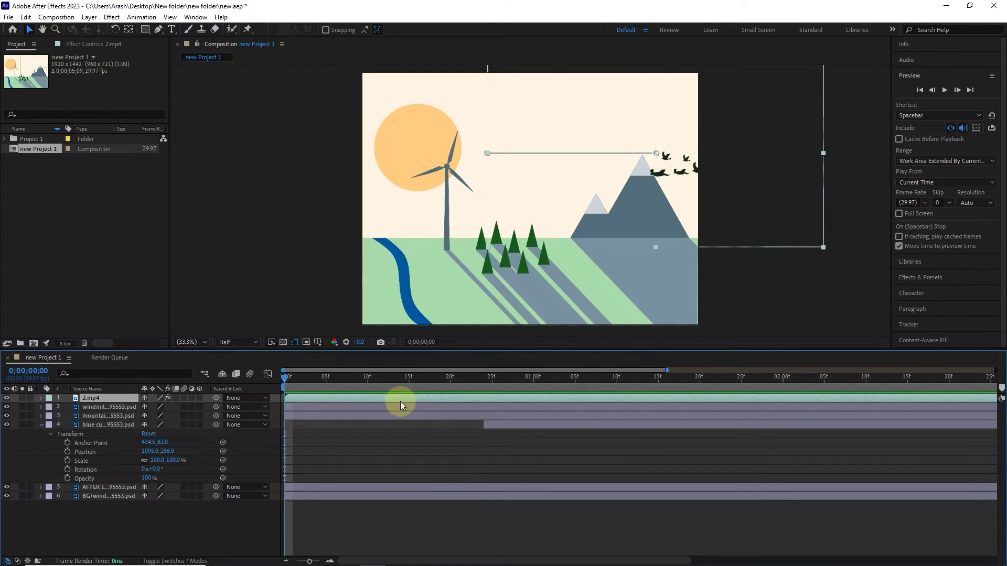
click(112, 407)
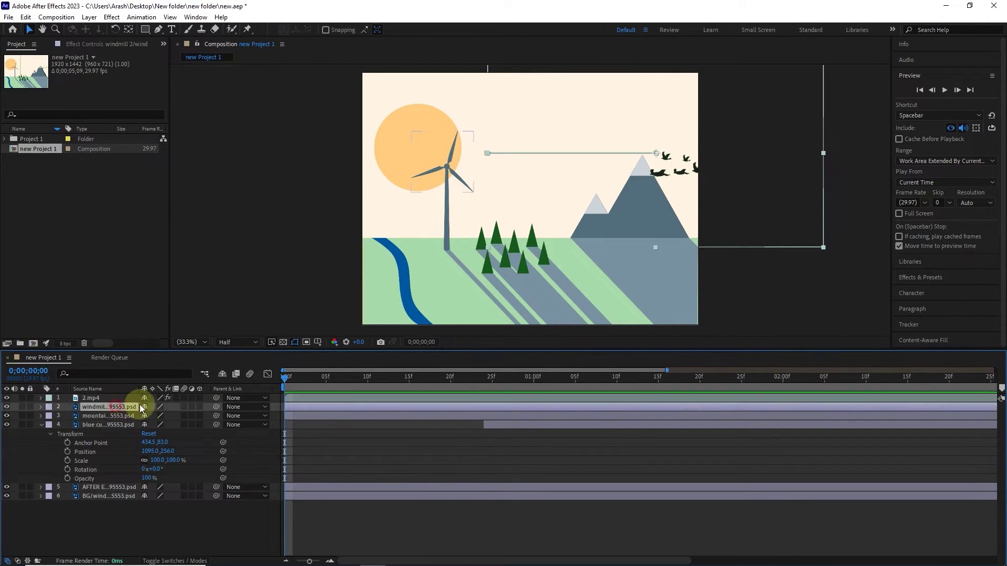
click(325, 414)
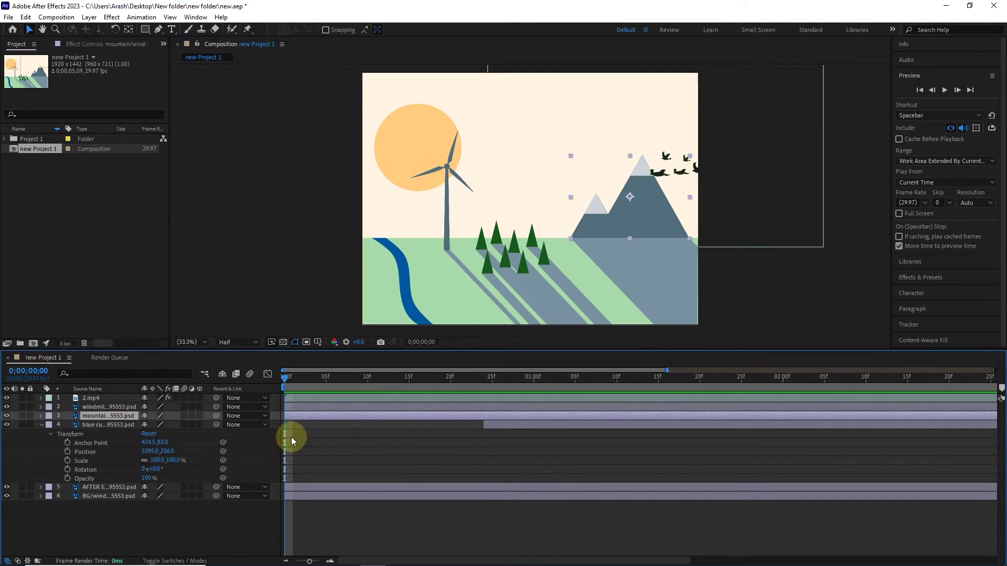
Step: Collapse and select the blue cube layer, then slide its bar to start at frame 23
click(41, 424)
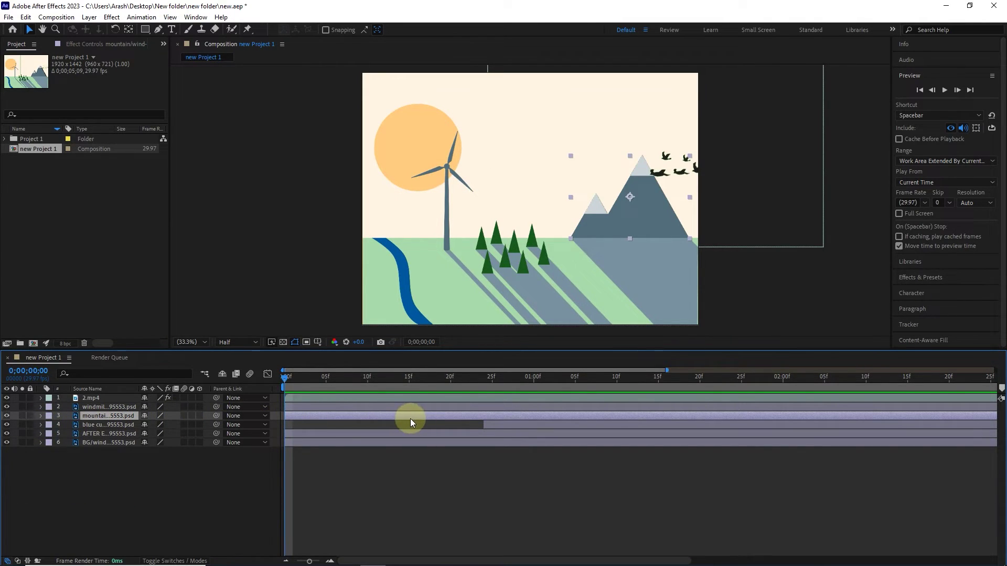
click(135, 425)
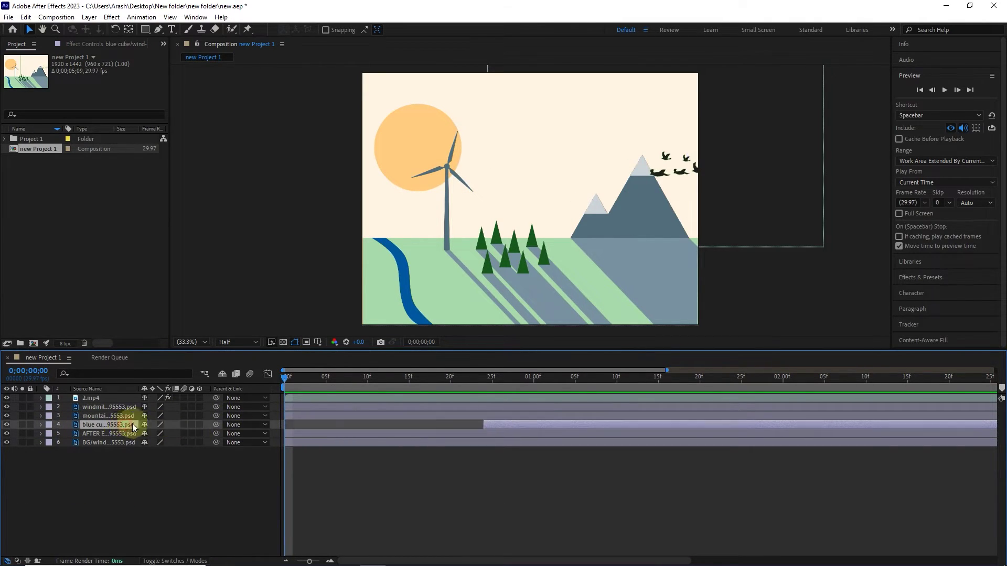
click(473, 373)
drag(536, 422, 388, 437)
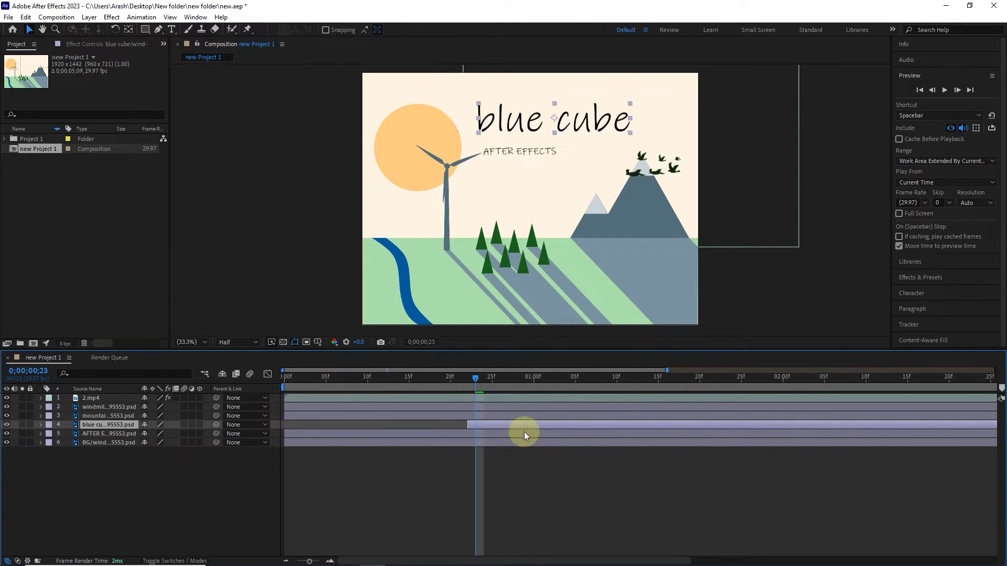
drag(524, 432, 531, 431)
Step: Slide the blue cube layer to start near 28f and scrub to check when its title appears
drag(473, 382, 457, 386)
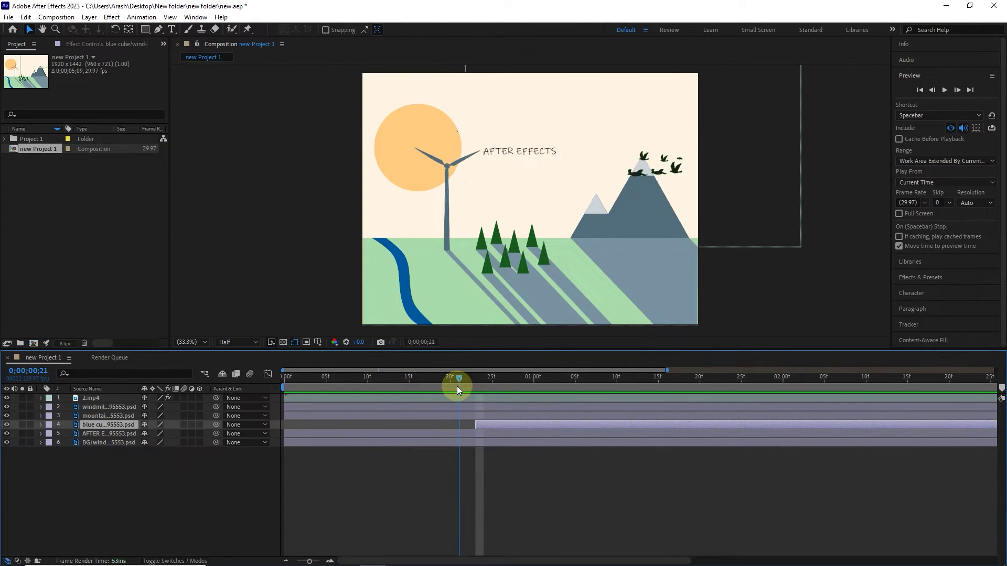
drag(502, 421, 554, 417)
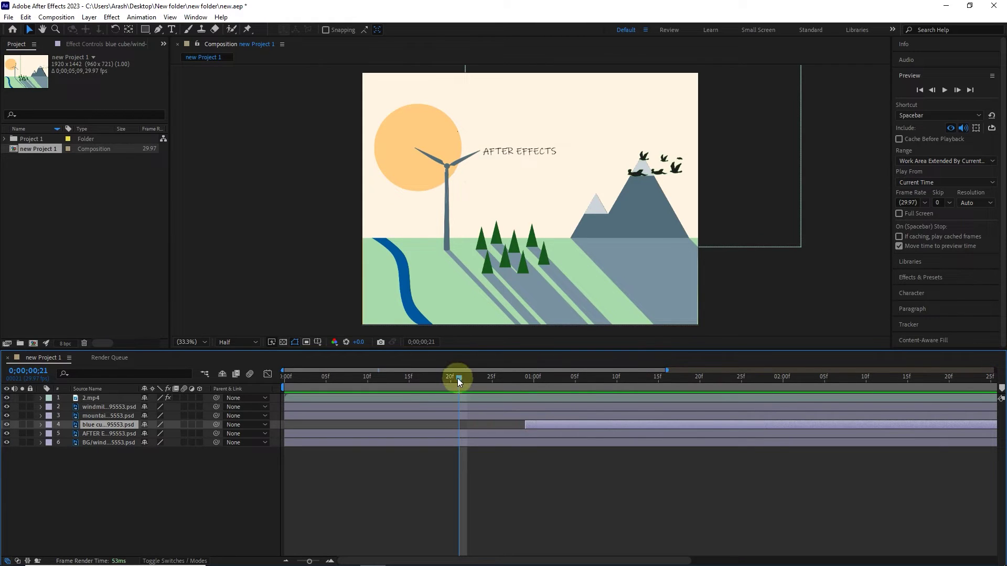
drag(457, 379, 570, 400)
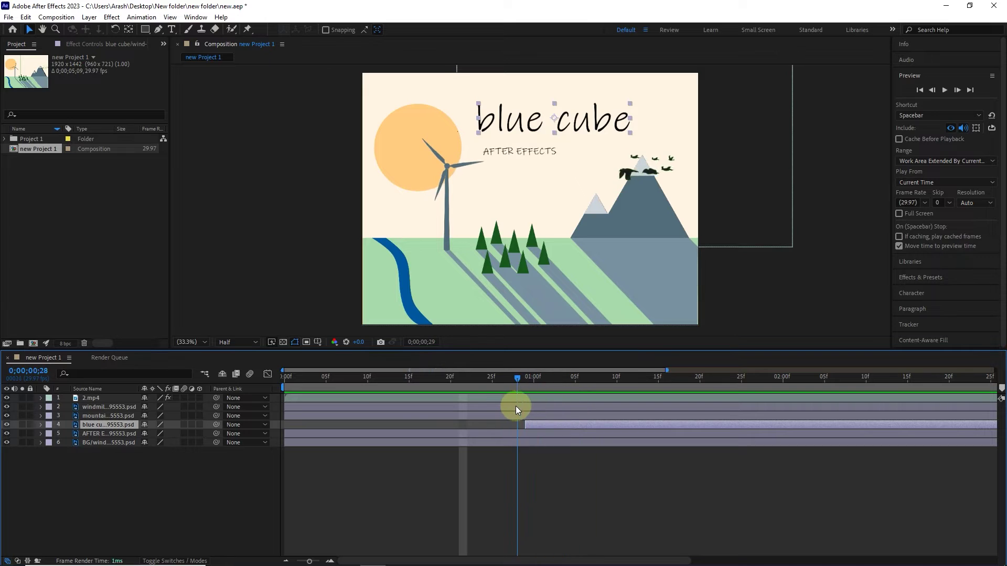
drag(513, 407, 542, 404)
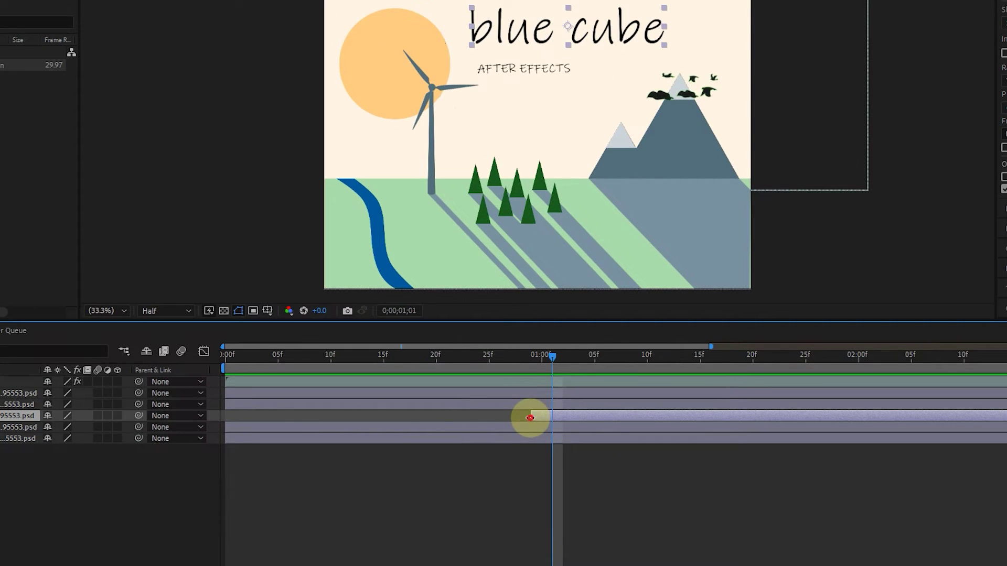
Step: Drag the blue cube layer's start earlier and later, then move the current time to frame 16
drag(530, 417, 404, 414)
mouse_move(449, 372)
mouse_down()
mouse_move(385, 372)
mouse_move(431, 373)
mouse_up()
drag(405, 416, 320, 418)
drag(315, 369, 369, 373)
drag(317, 415, 344, 421)
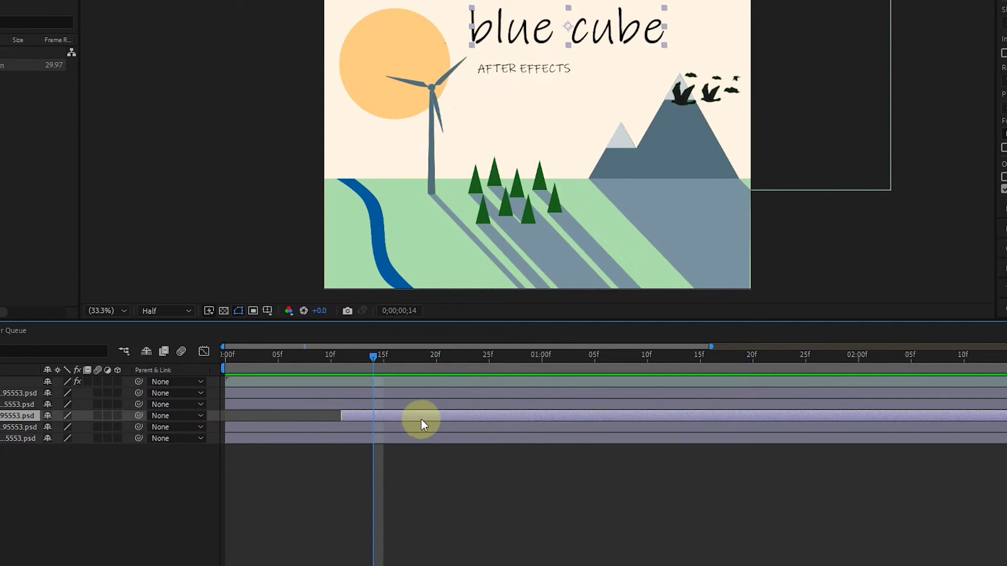
drag(372, 358, 414, 393)
Step: Set the blue cube in-point at frame 16, try an out-point at 0;00;01;25, then undo that trim
key(bracketleft)
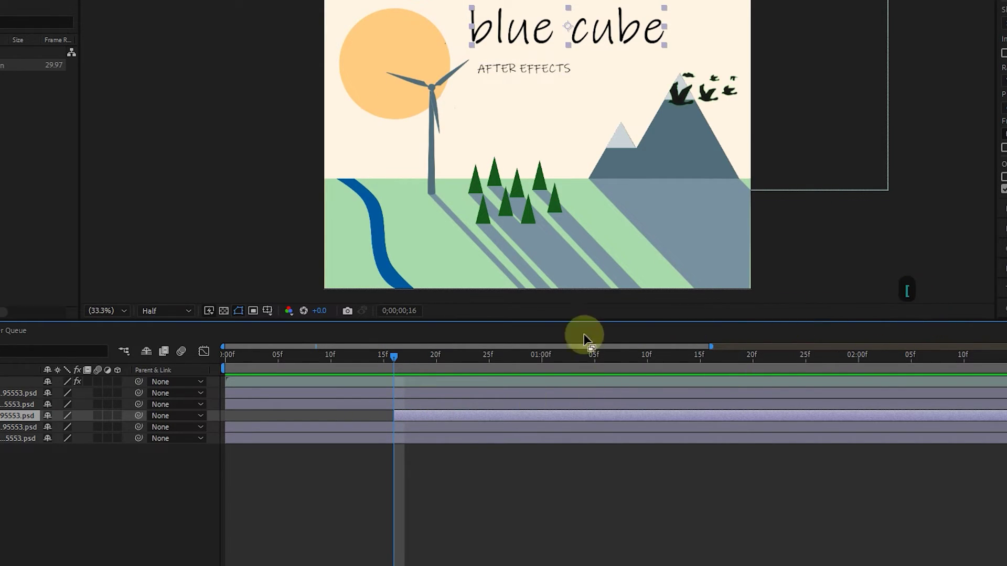
click(390, 359)
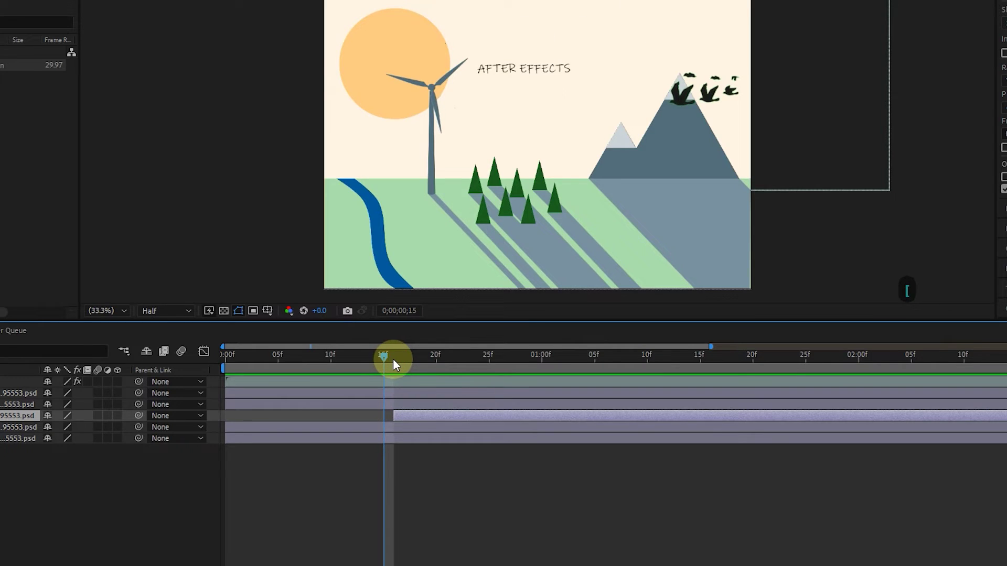
drag(383, 355, 813, 411)
key(bracketright)
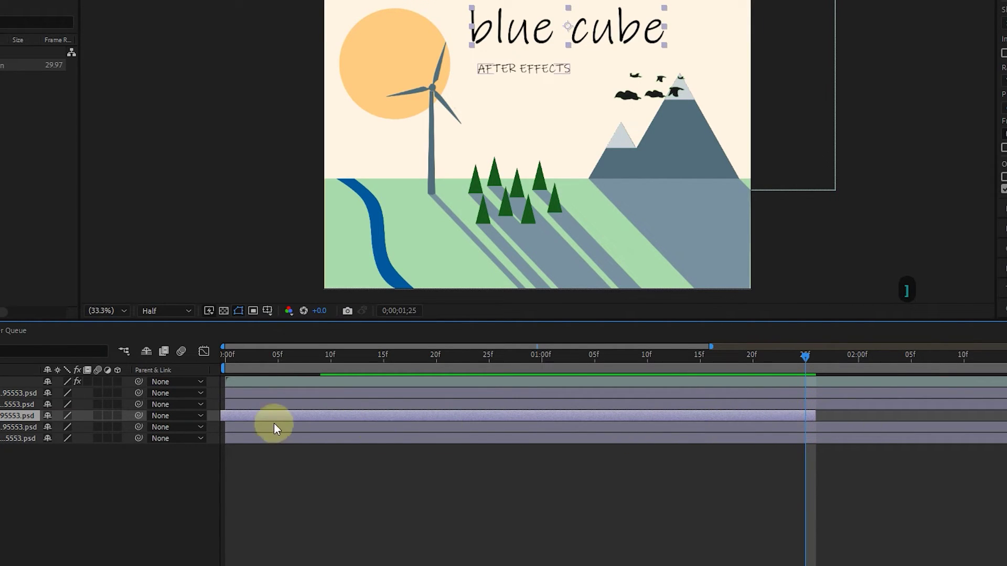
key(ctrl+z)
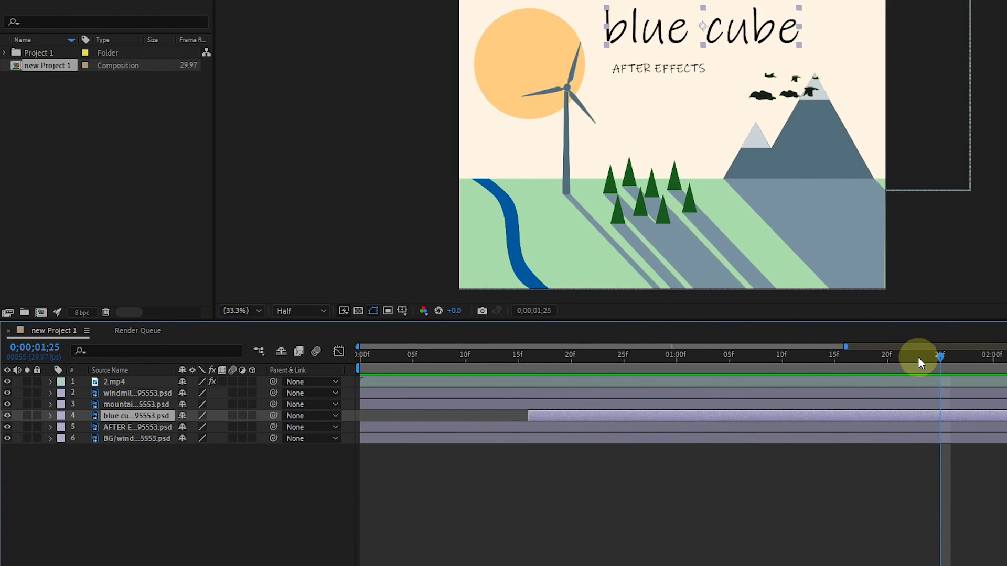
Step: Return to the composition start and label the blue cube layer Blue and 2.mp4 Brown
drag(937, 354, 106, 429)
click(61, 418)
click(97, 277)
click(61, 381)
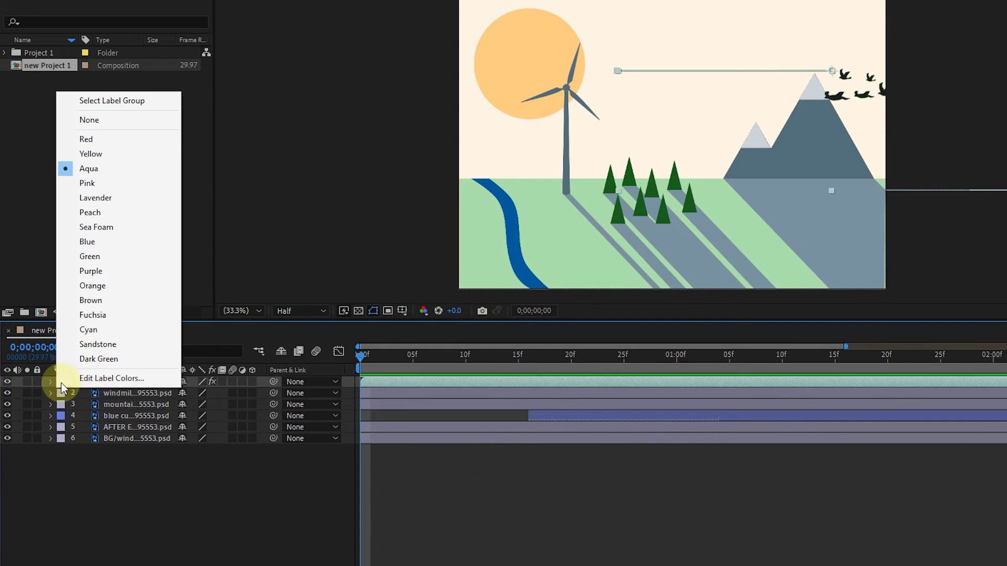
click(147, 300)
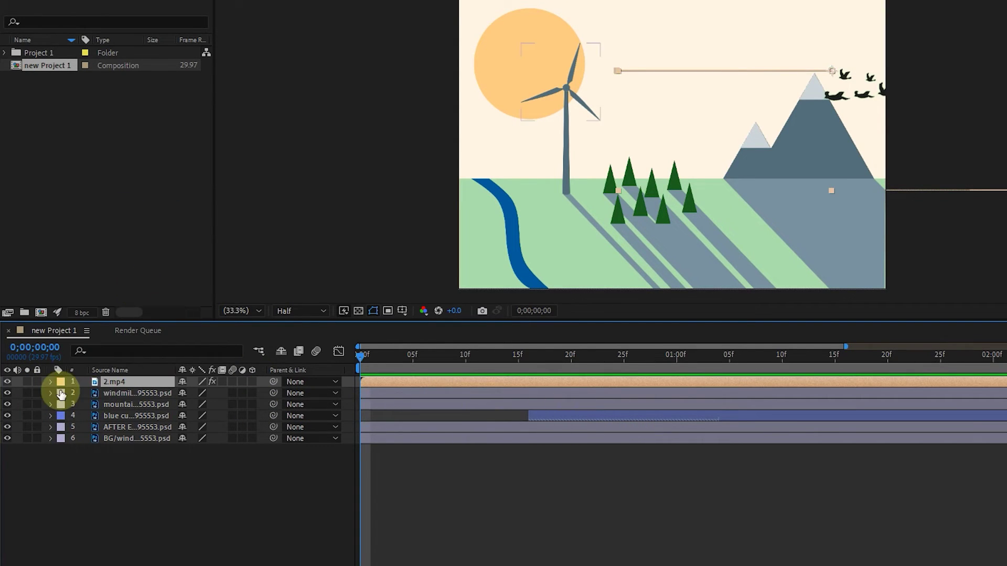
Step: Label the windmill layer Brown and the AFTER EFFECTS layer Yellow, then reselect the layers
click(61, 393)
click(136, 312)
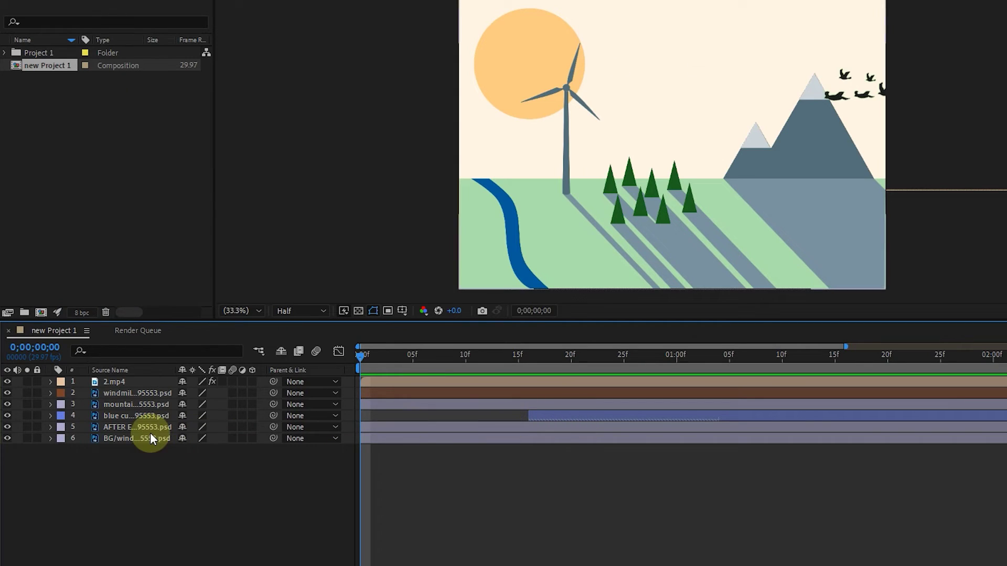
click(61, 427)
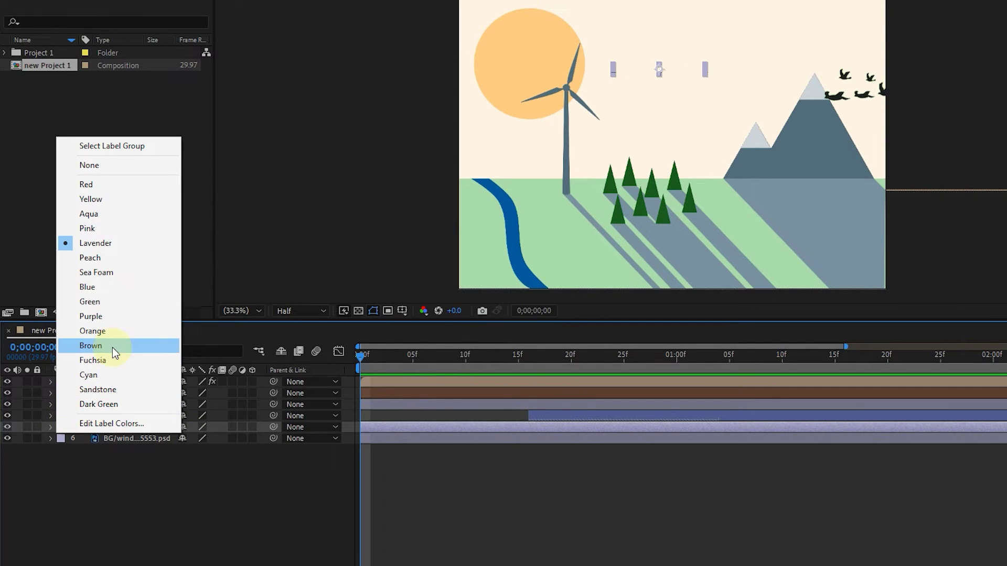
click(116, 200)
click(374, 432)
click(548, 413)
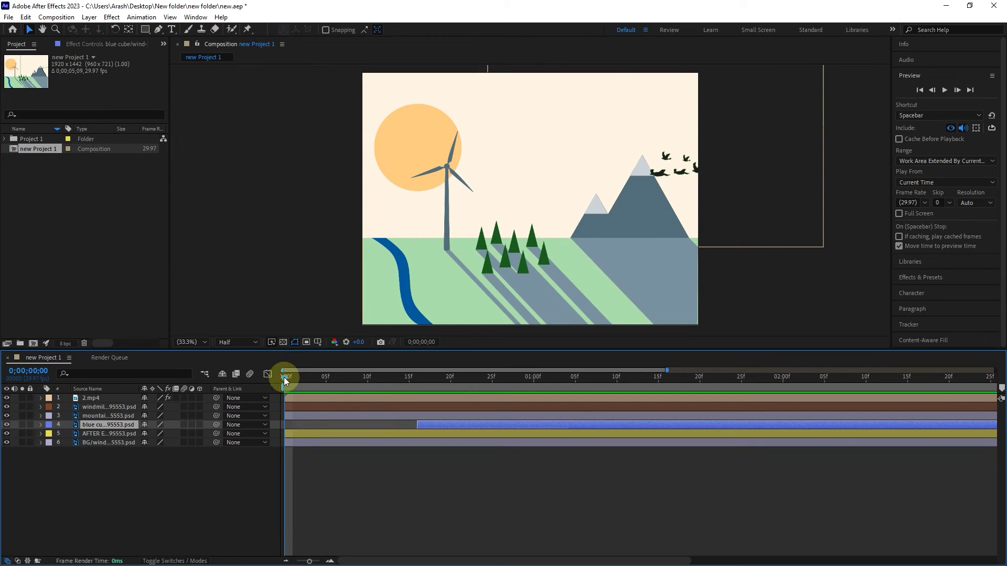
Step: Zoom the timeline out to all five seconds and pull the work area end inward to about 03:10
drag(284, 377, 1004, 441)
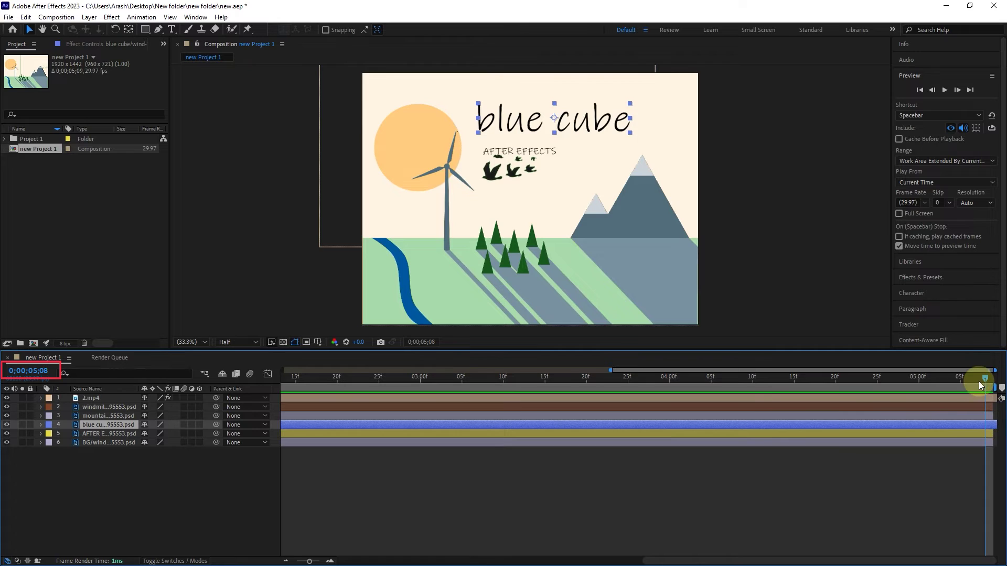
drag(308, 562, 283, 564)
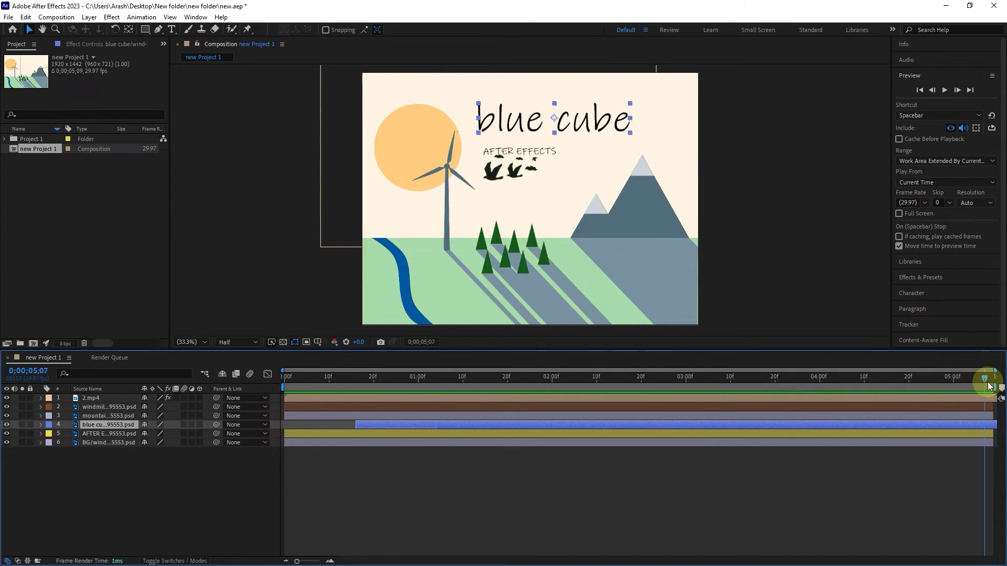
click(918, 385)
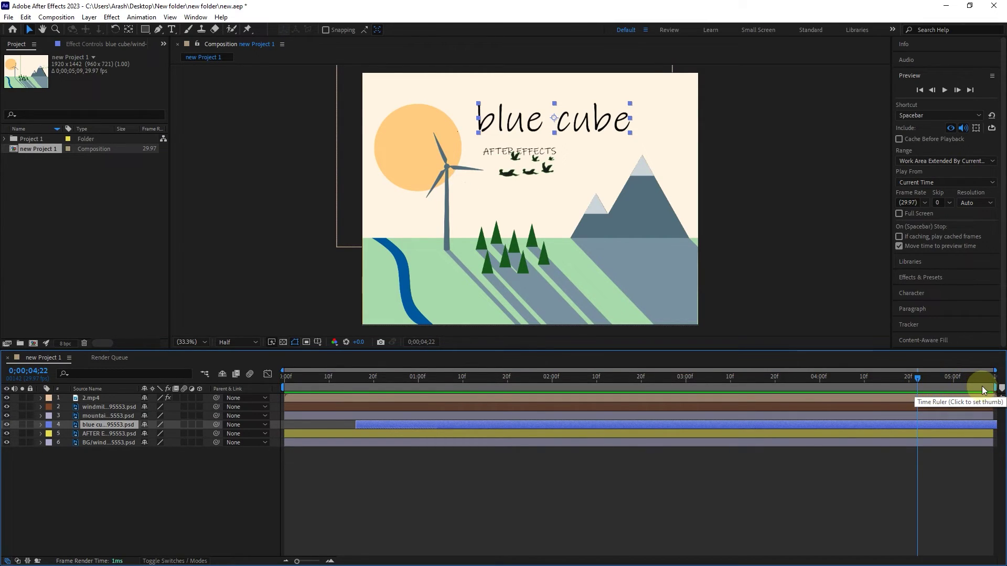
drag(996, 388, 707, 420)
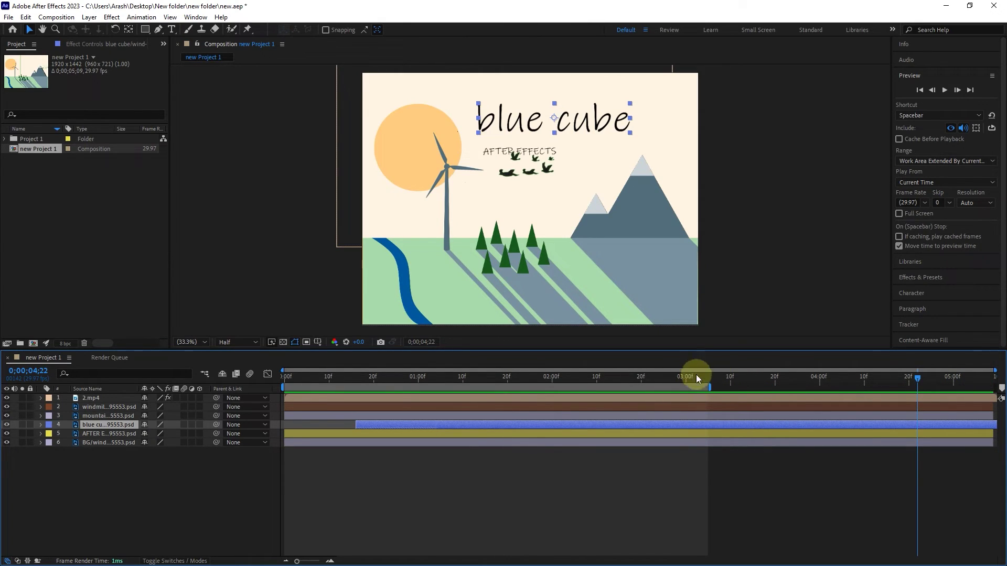
Step: Preview the work area, then drag its start handle inward
click(944, 90)
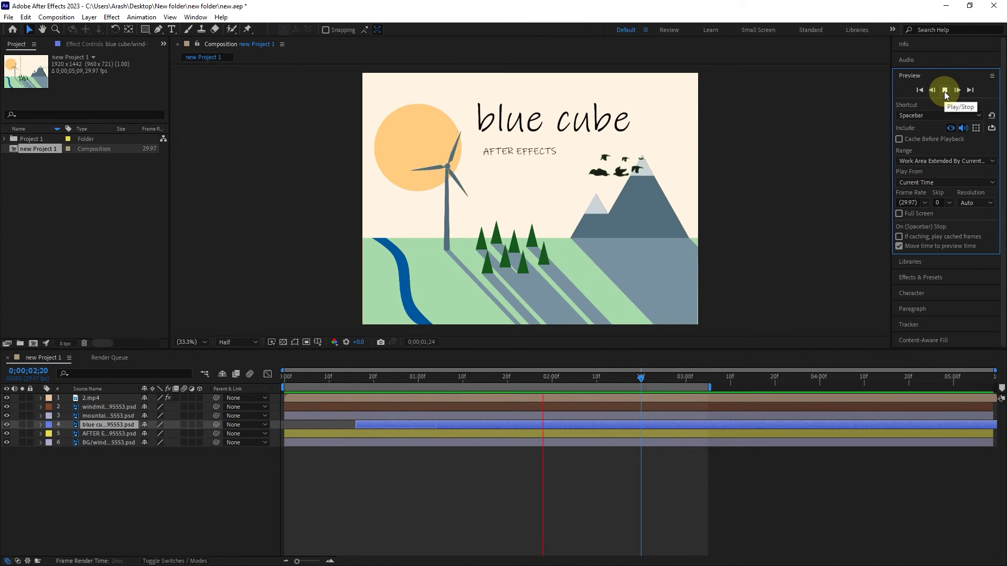
click(944, 90)
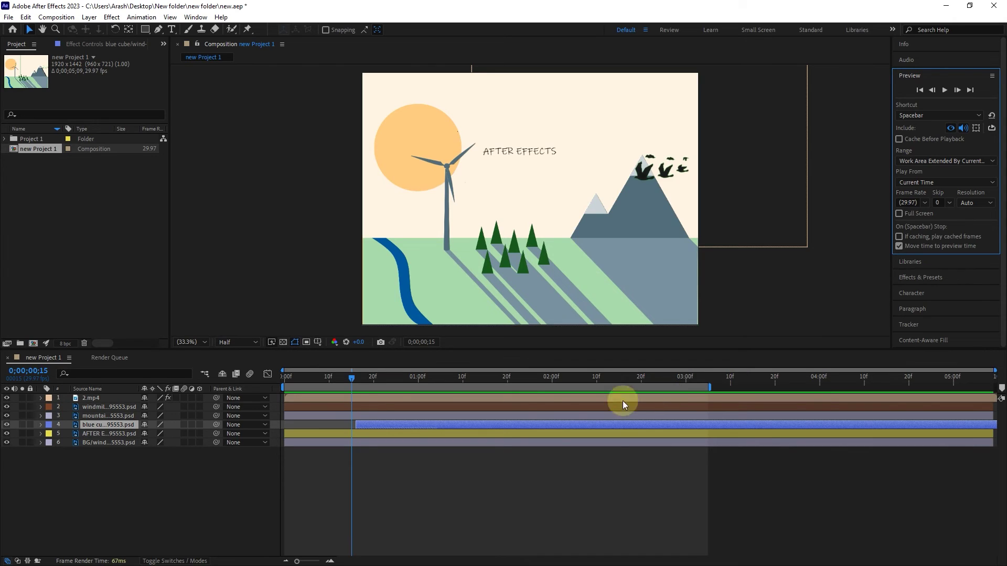
mouse_move(286, 388)
mouse_down()
mouse_move(407, 394)
mouse_move(311, 387)
mouse_up()
Step: Widen the work area, then set its start at frame 13 and its end at 3;20, then 3;04
drag(709, 387, 838, 388)
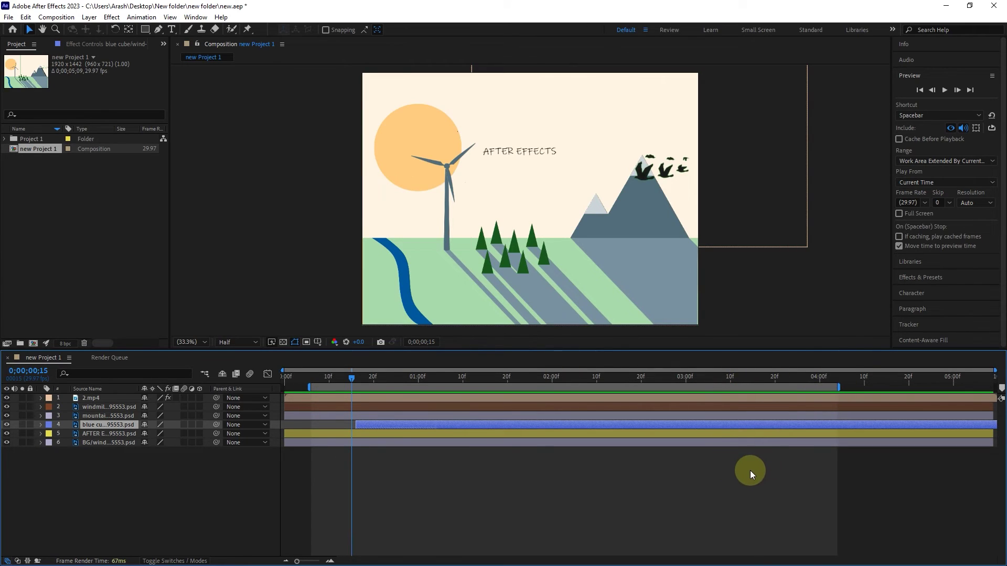
drag(351, 379, 345, 379)
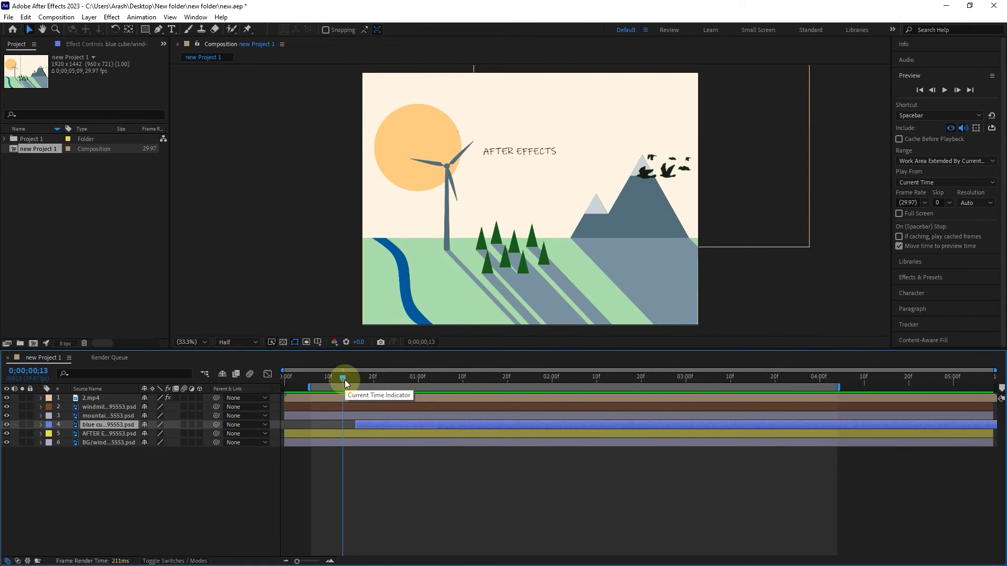
key(b)
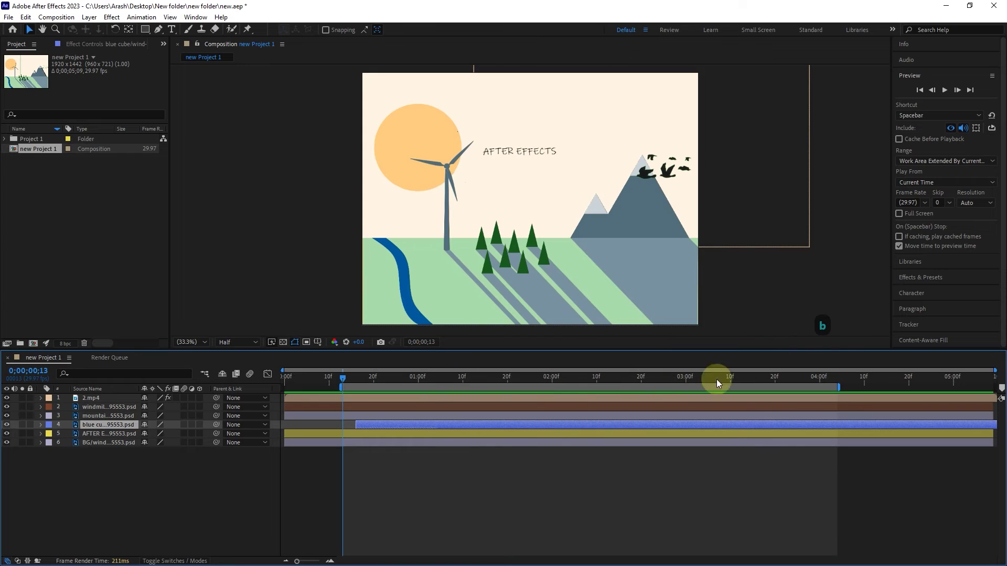
click(776, 376)
key(n)
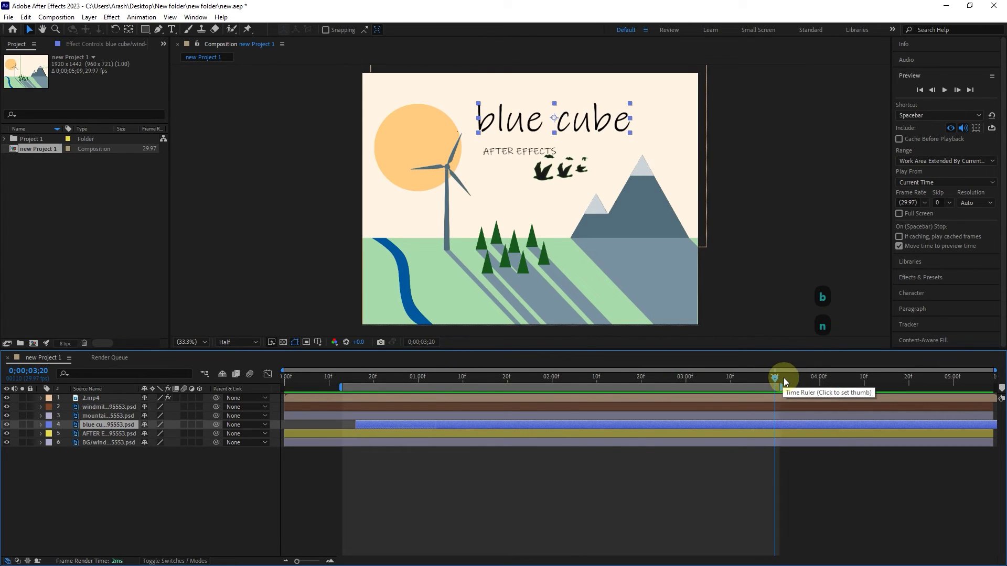
click(681, 377)
click(703, 377)
key(n)
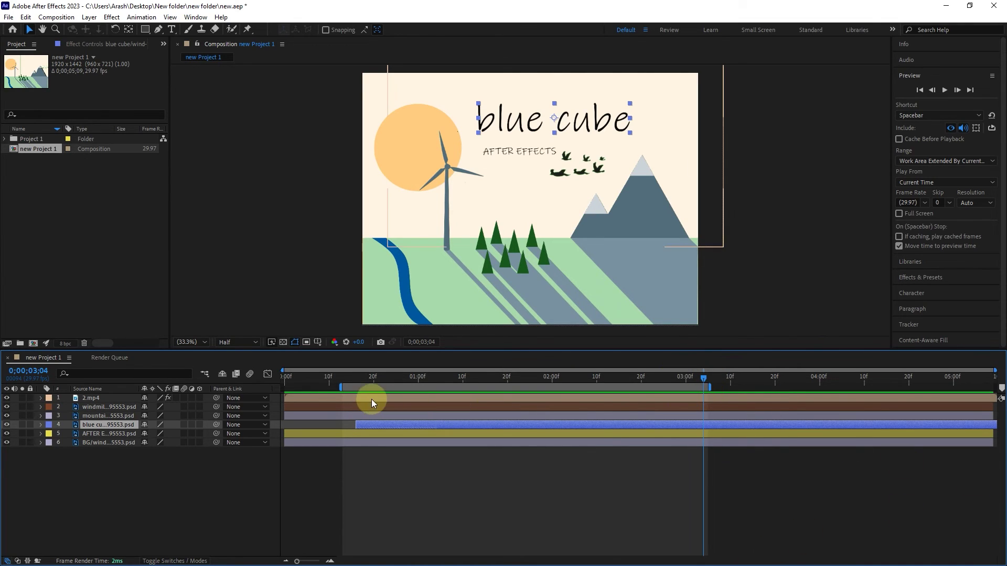
Step: Set the work area start at 0;00;01;00 and end at 0;00;04;00 with B and N, then preview it
drag(423, 378, 420, 378)
key(b)
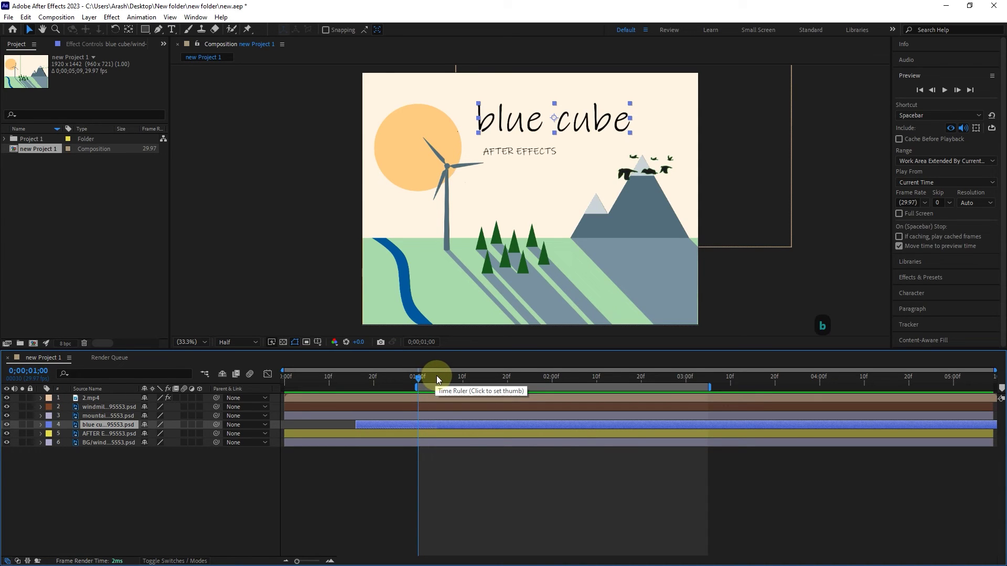
click(821, 386)
key(n)
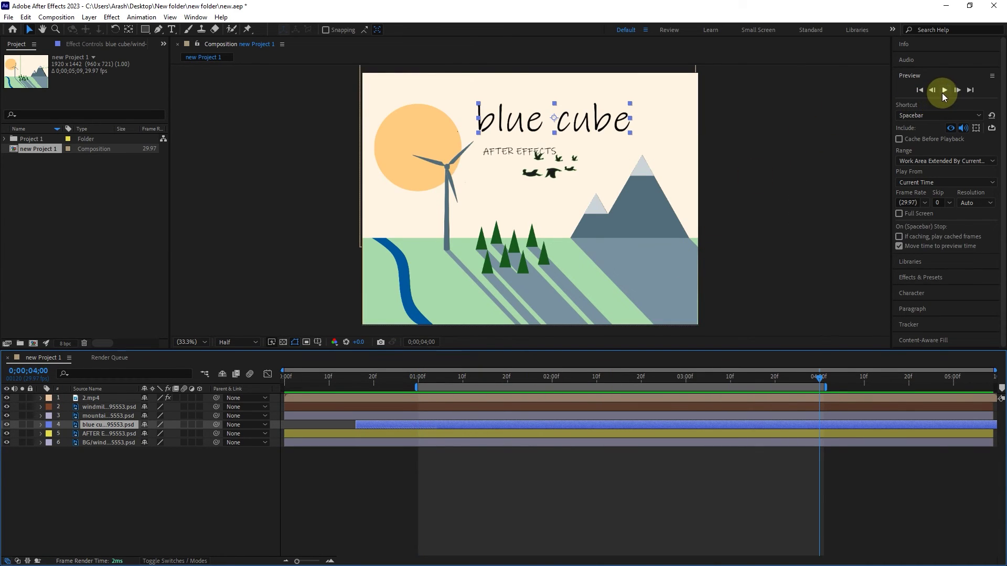
click(944, 90)
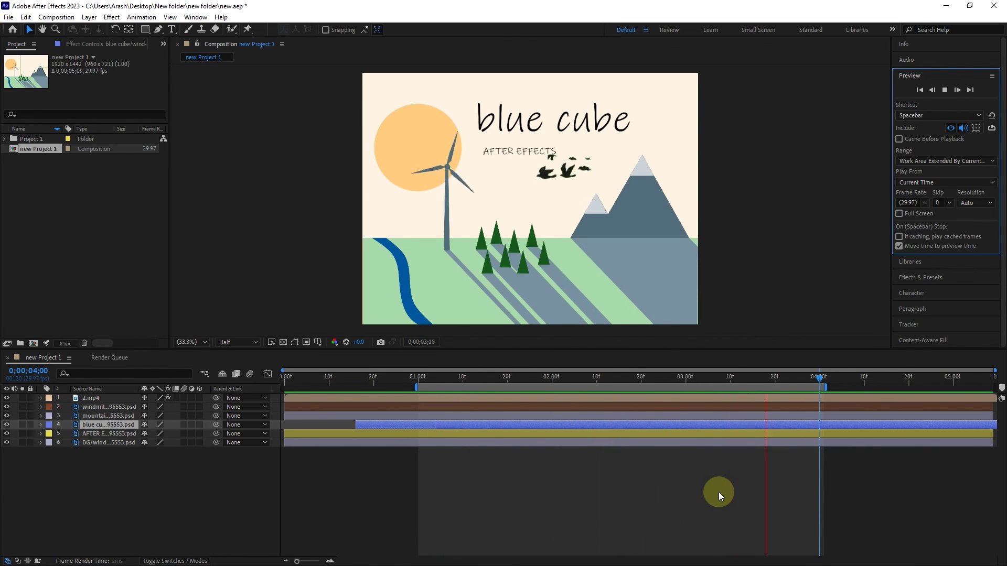
click(943, 89)
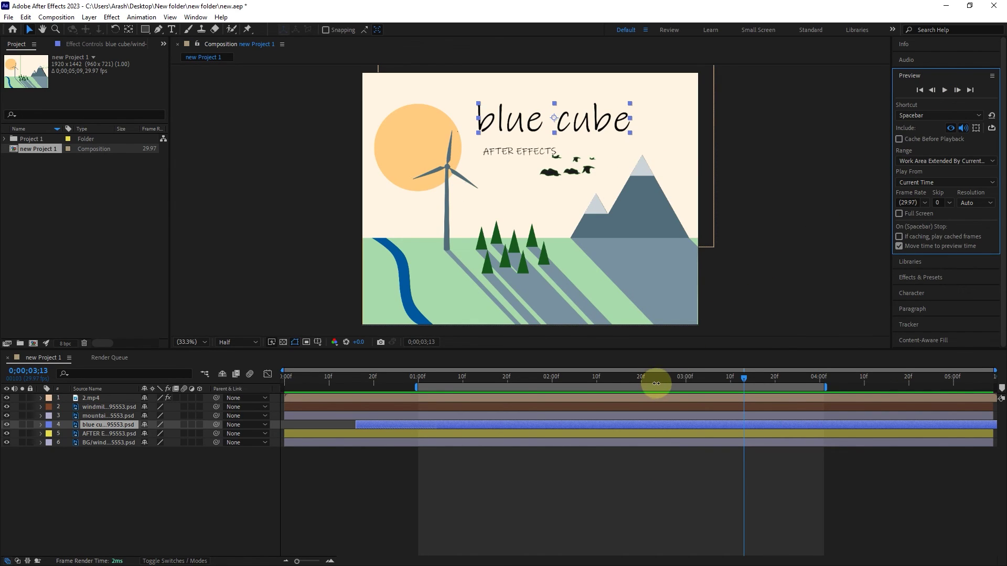
Step: Slide the work area later and preview it, then slide it back to about 18f–03:19
mouse_move(618, 387)
mouse_down()
mouse_move(752, 394)
mouse_move(515, 389)
mouse_move(778, 409)
mouse_up()
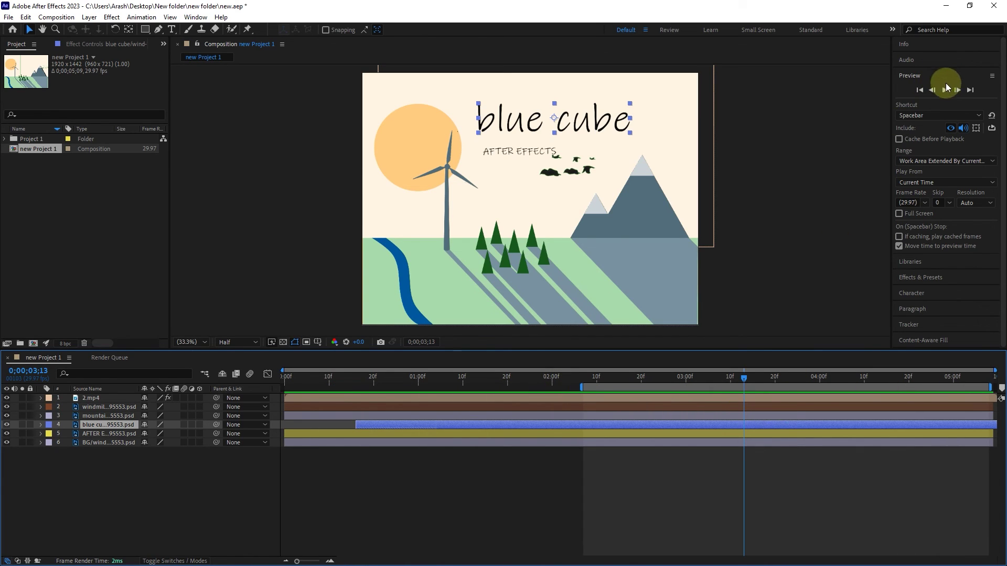
click(944, 89)
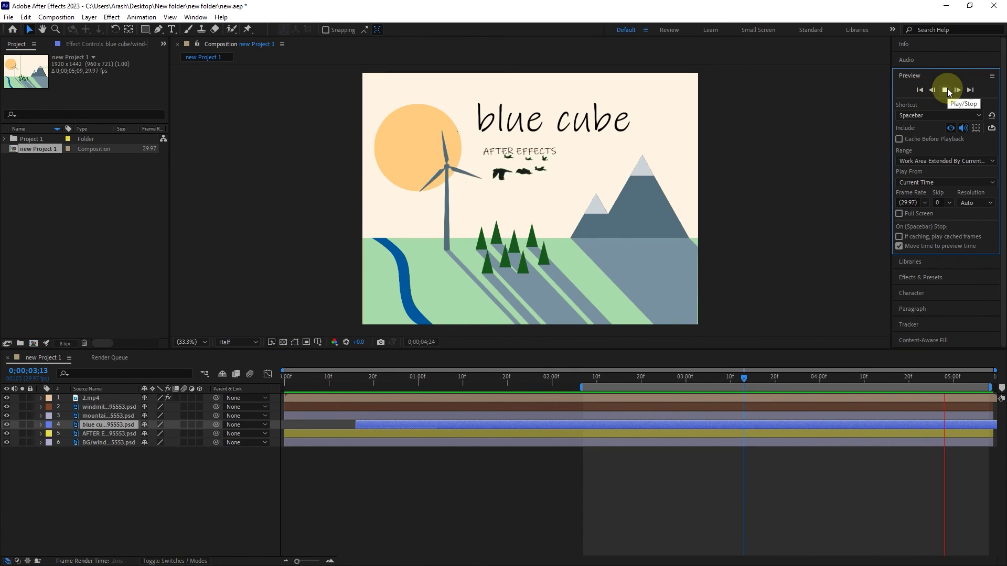
click(949, 92)
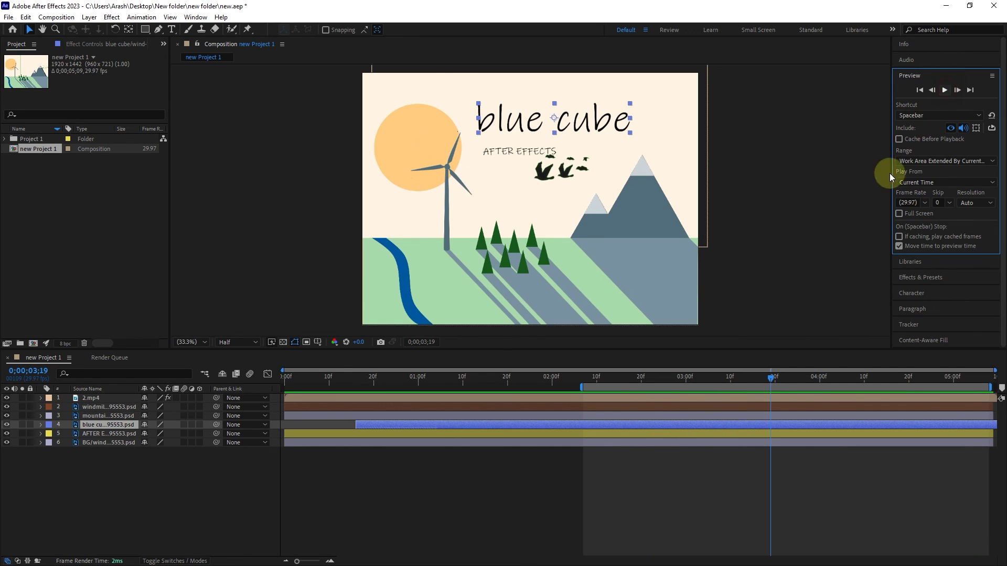
drag(709, 387, 490, 396)
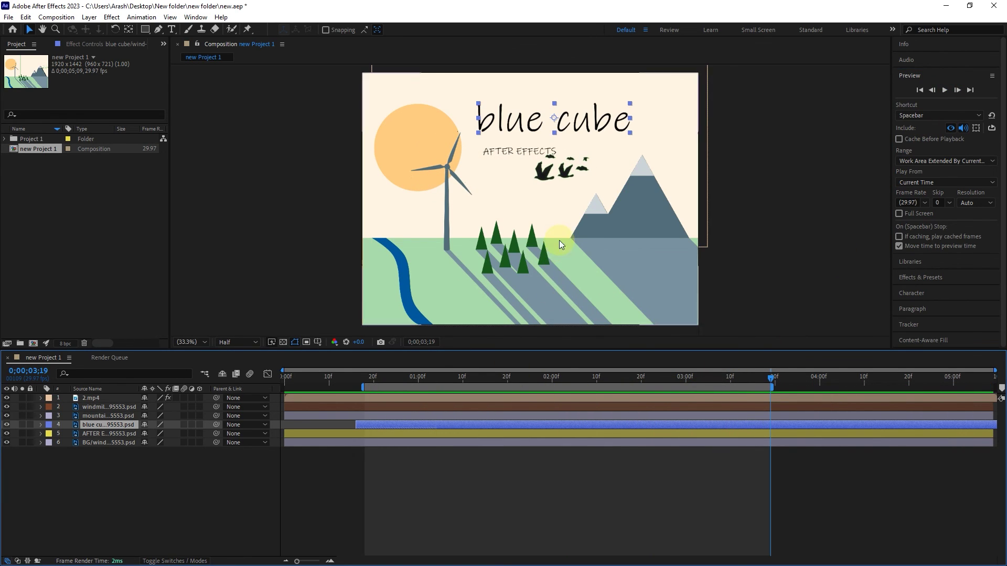